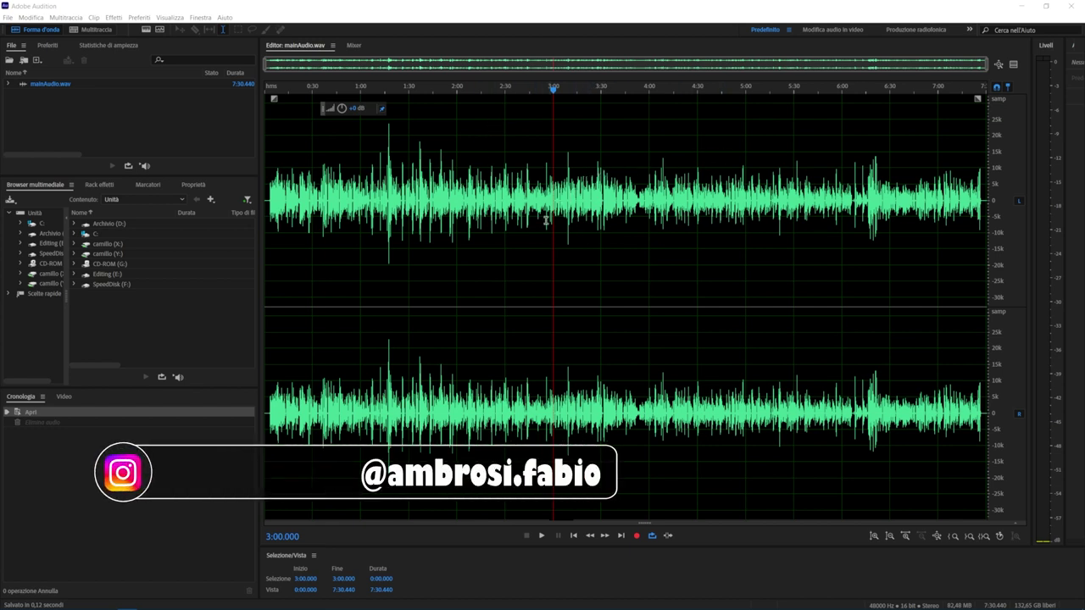
pyautogui.moveTo(499, 255); pyautogui.dragTo(591, 254)
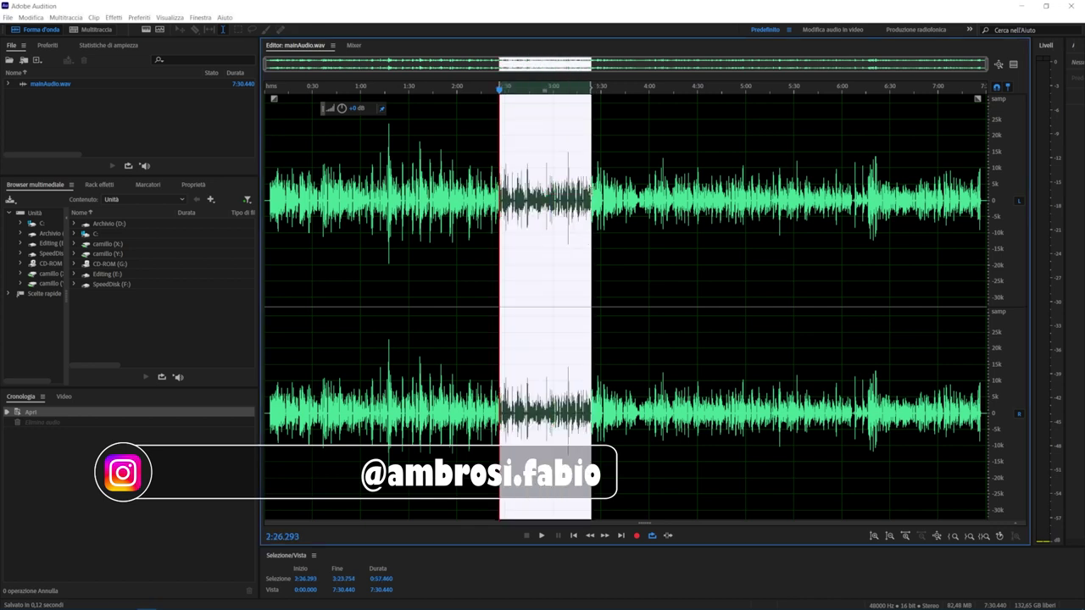
pyautogui.press('Delete')
pyautogui.click(389, 203)
pyautogui.moveTo(467, 169); pyautogui.dragTo(552, 170)
pyautogui.click(618, 158)
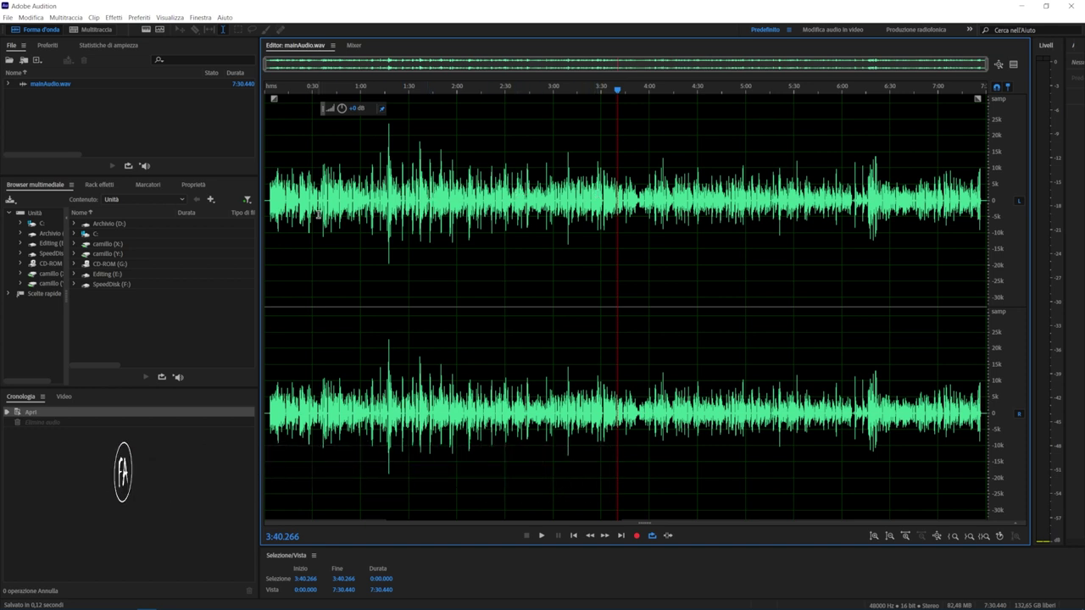
pyautogui.scroll(2, 292, 212)
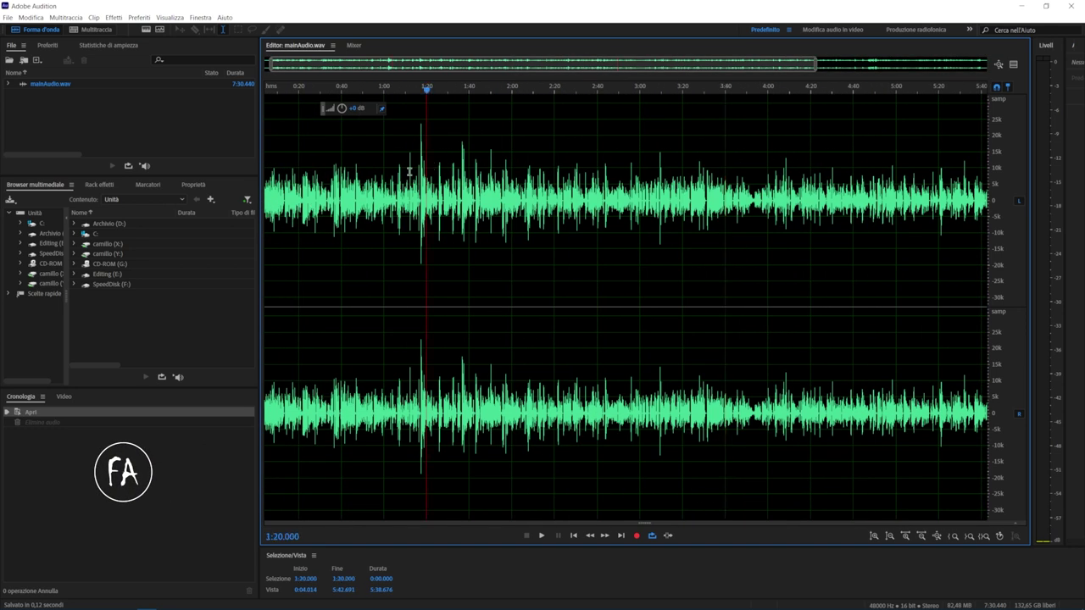
pyautogui.moveTo(430, 167); pyautogui.dragTo(200, 184)
pyautogui.click(314, 182)
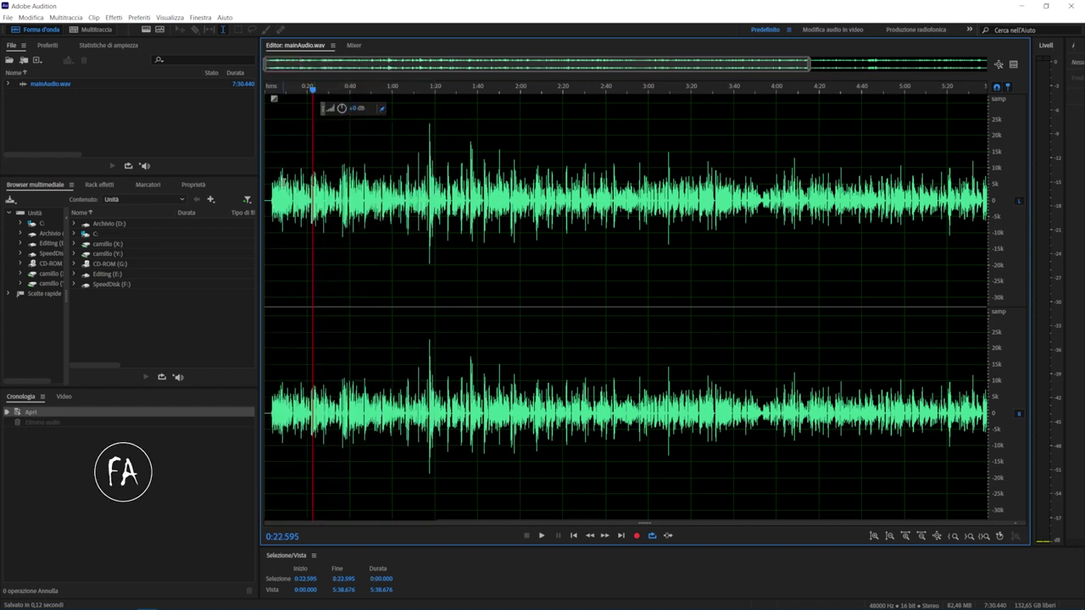
# Select the opening sentence from about 0:03.1 to 0:13.3 and play part of it
pyautogui.click(267, 190)
pyautogui.scroll(5, 268, 193)
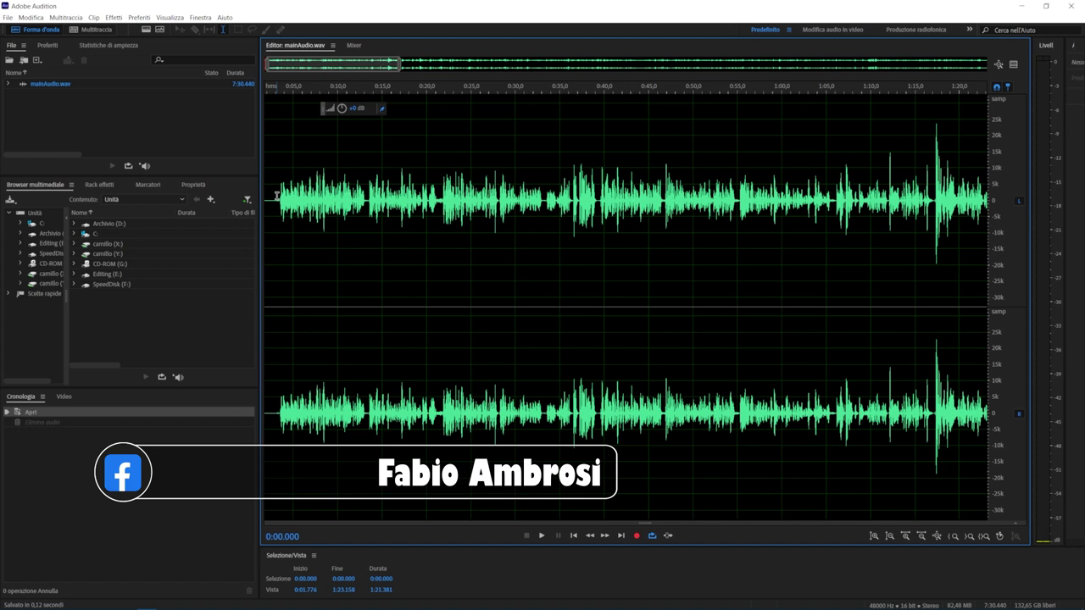
pyautogui.moveTo(276, 196); pyautogui.dragTo(366, 199)
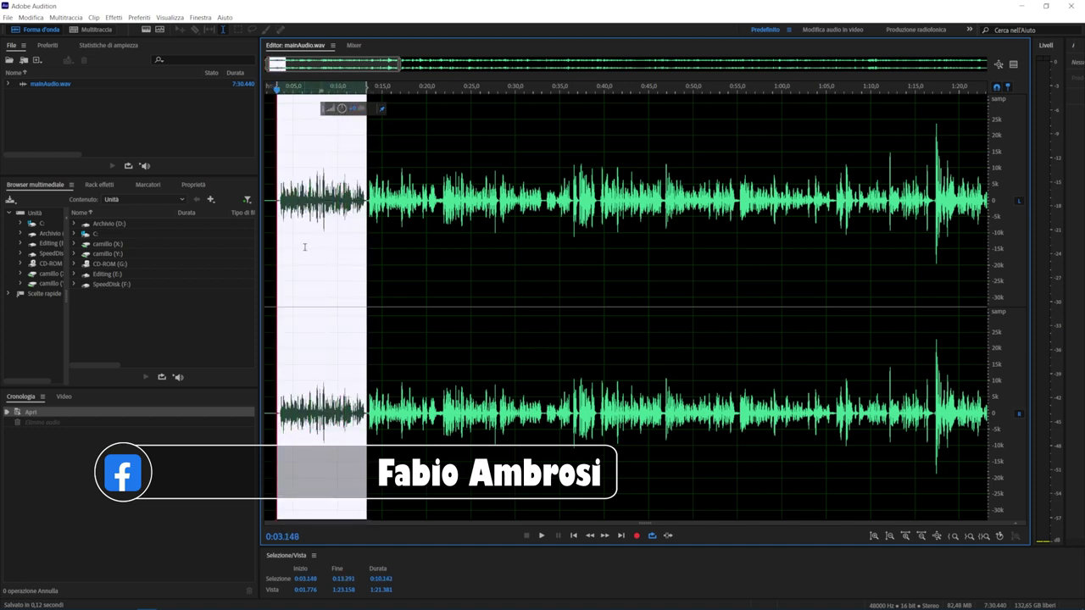
pyautogui.press('space')
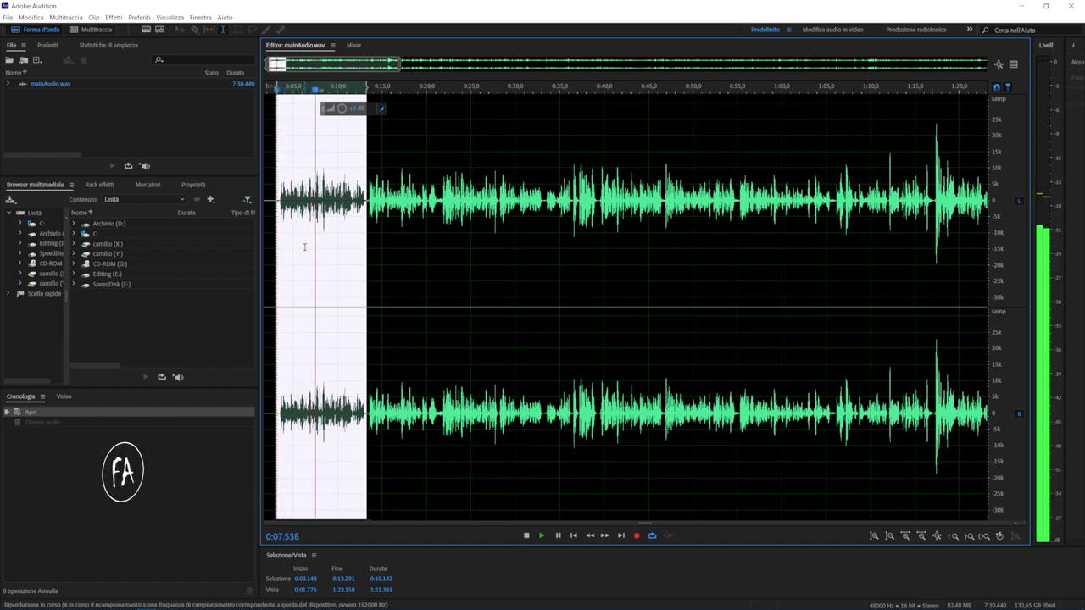
pyautogui.press('space')
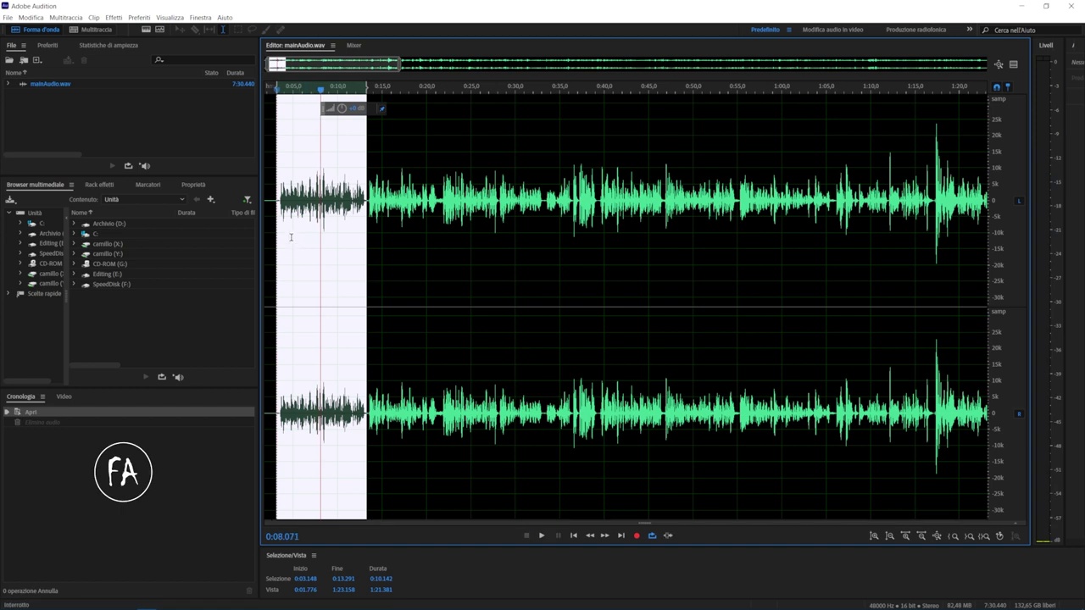
pyautogui.click(299, 231)
pyautogui.click(308, 225)
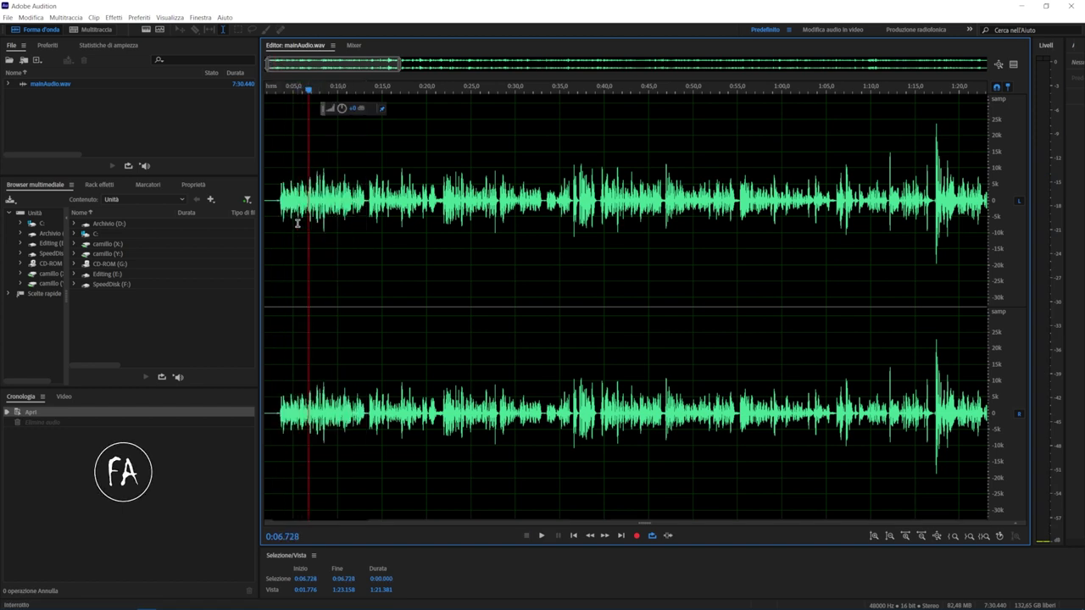
pyautogui.click(293, 222)
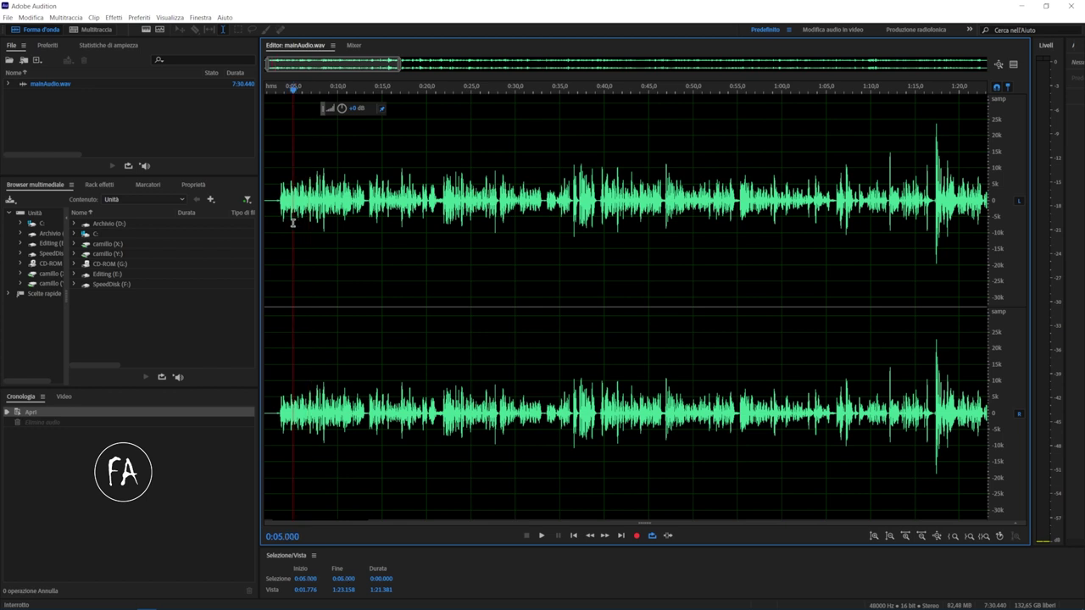
pyautogui.moveTo(291, 223); pyautogui.dragTo(267, 226)
pyautogui.scroll(2, 295, 219)
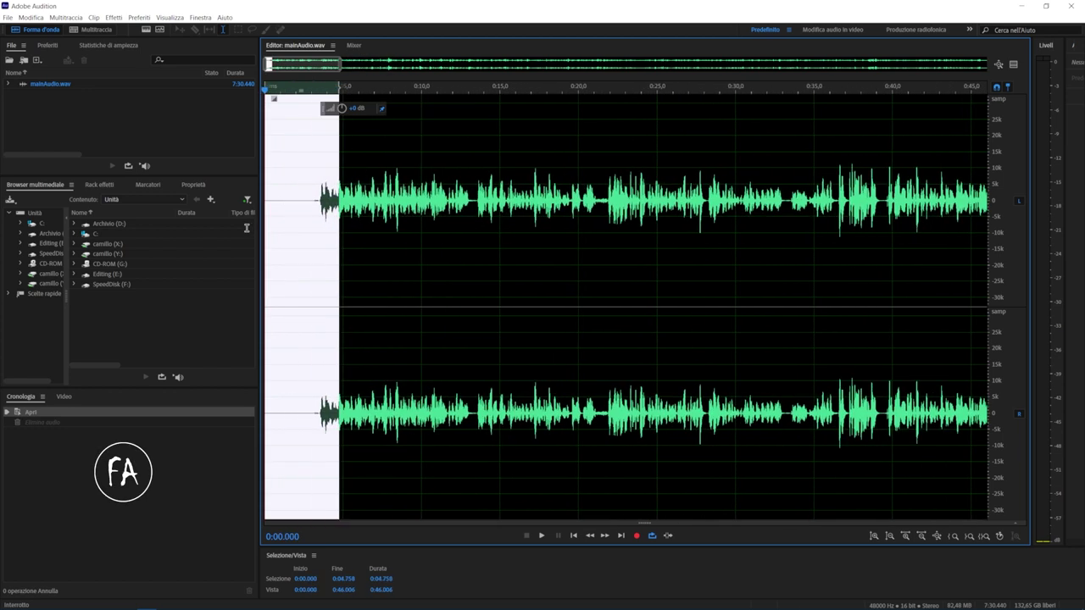
# Play the recording for about two seconds from just before the speech starts, at about 0:03.4
pyautogui.click(314, 203)
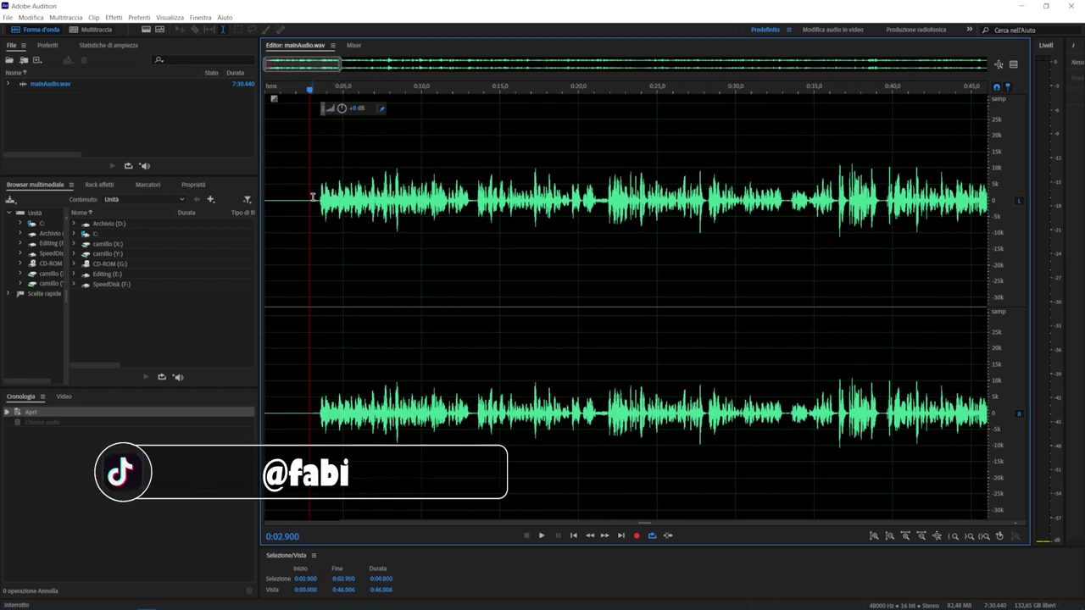
pyautogui.scroll(4, 315, 197)
pyautogui.click(326, 200)
pyautogui.press('space')
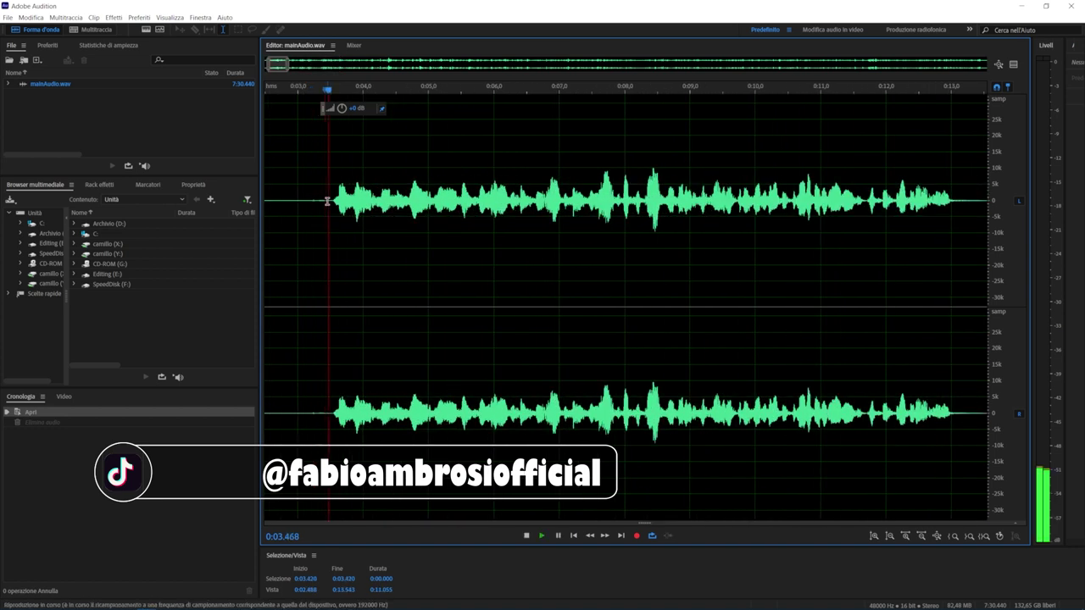
pyautogui.press('space')
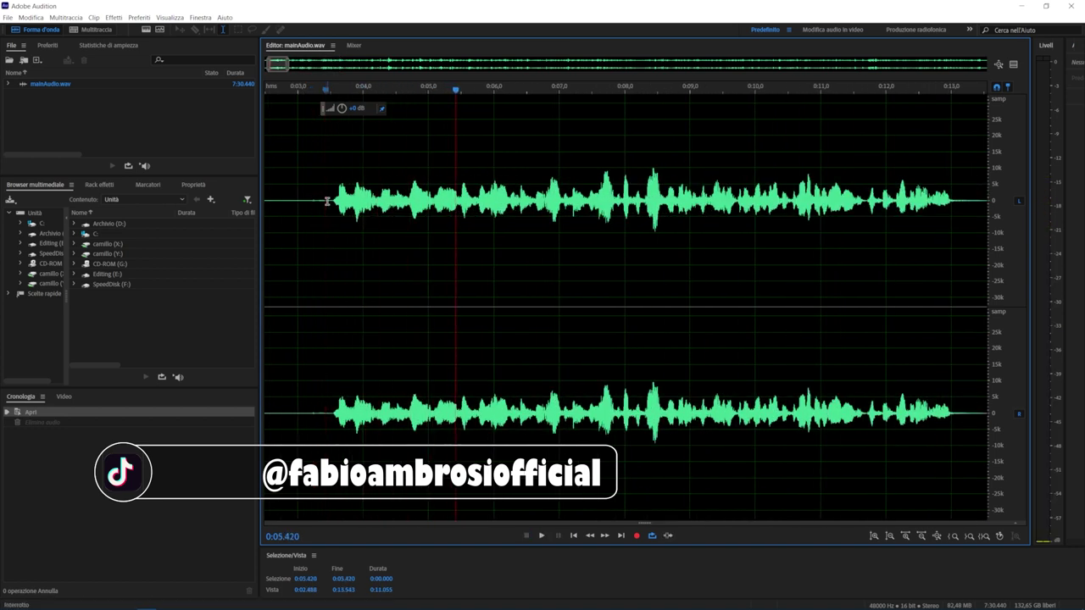
# Cut the first words of the speech, from about 0:03.4 to 0:05.1, out of the recording
pyautogui.moveTo(327, 201); pyautogui.dragTo(435, 201)
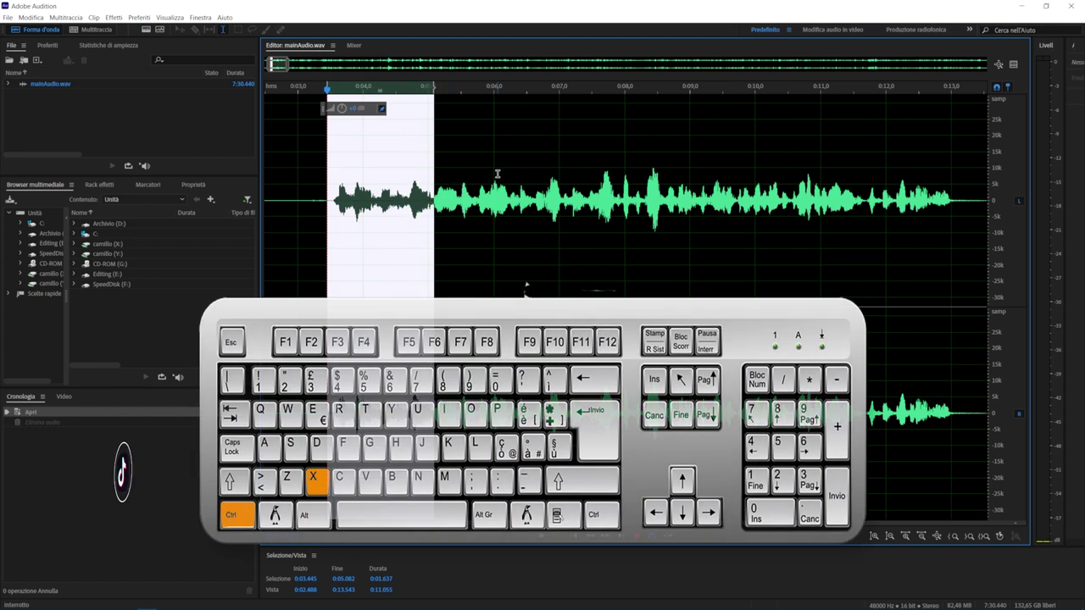
pyautogui.hotkey('ctrl', 'x')
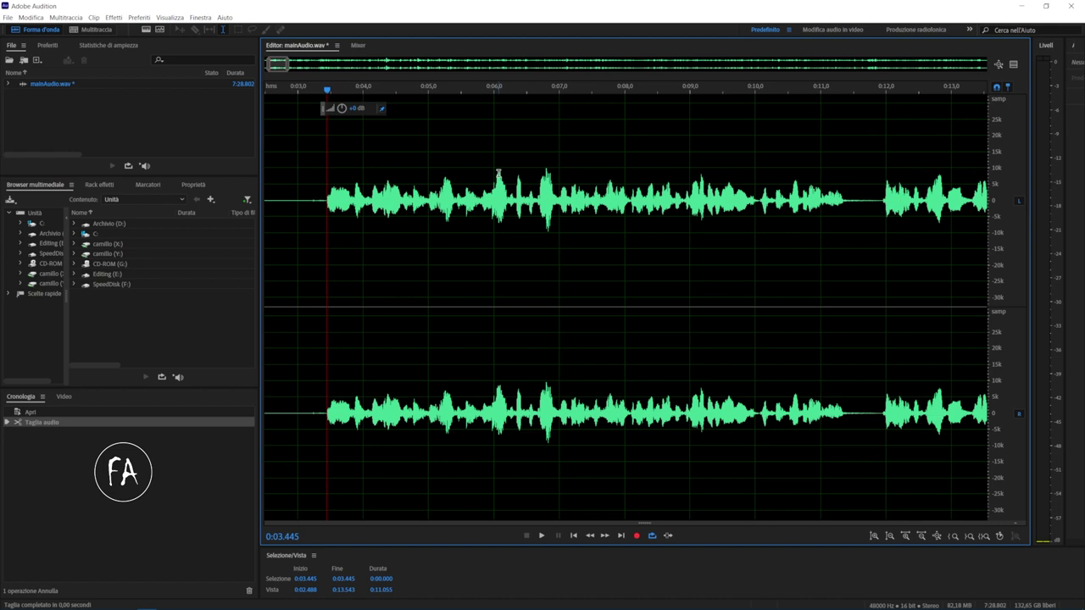
pyautogui.press('\\')
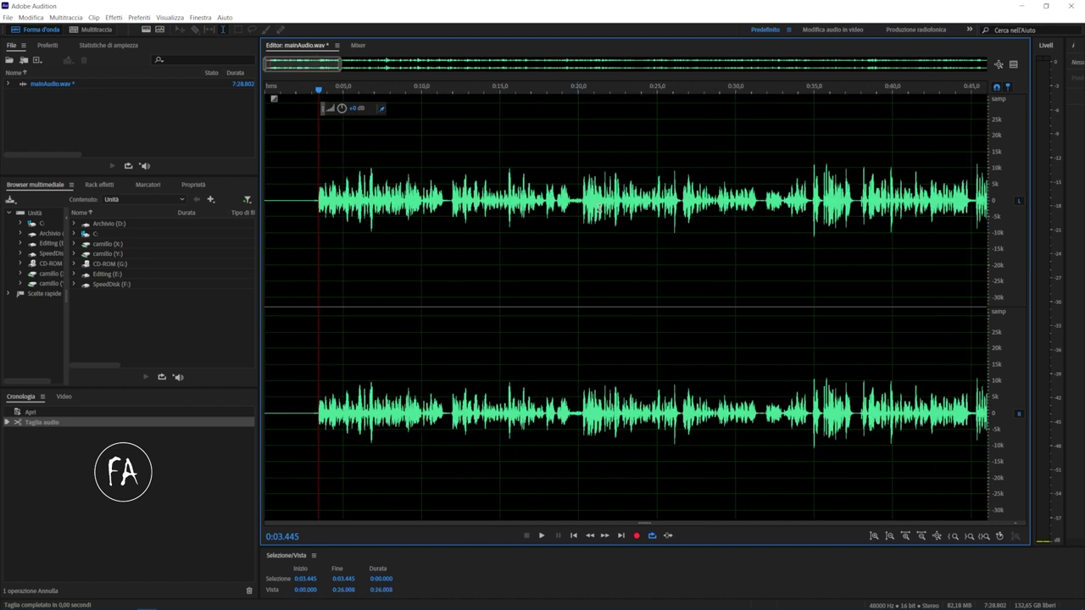
pyautogui.hotkey('ctrl', 'a')
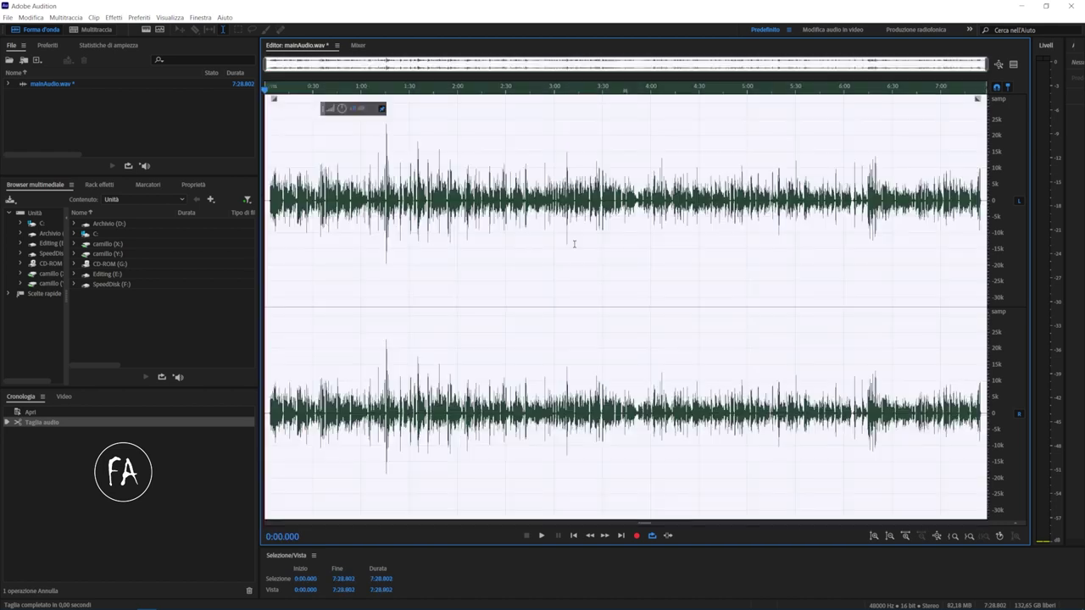
pyautogui.press('Delete')
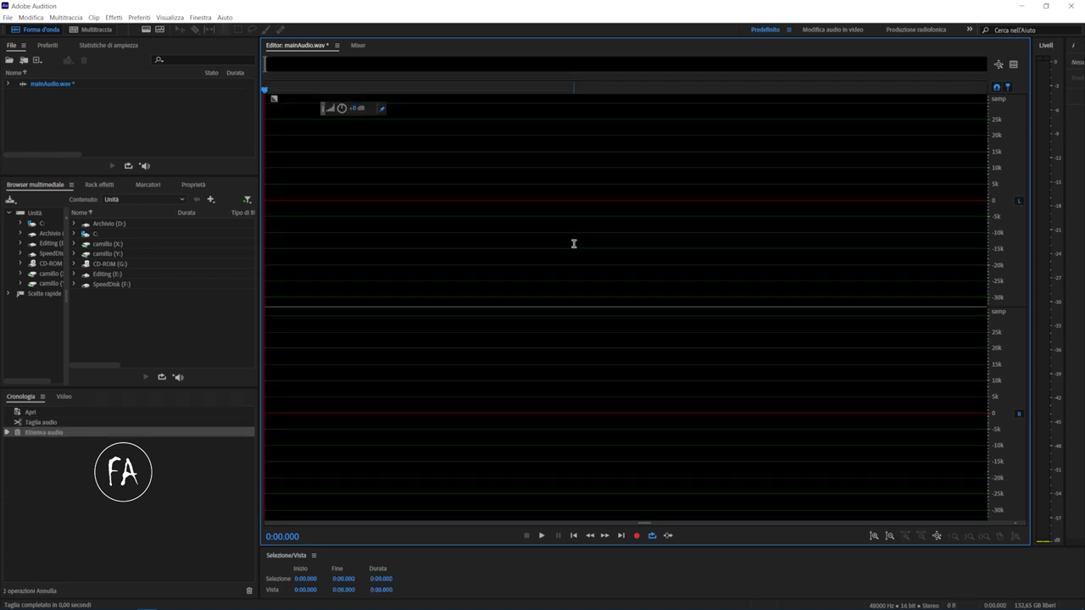
pyautogui.hotkey('ctrl', 'z')
pyautogui.click(561, 247)
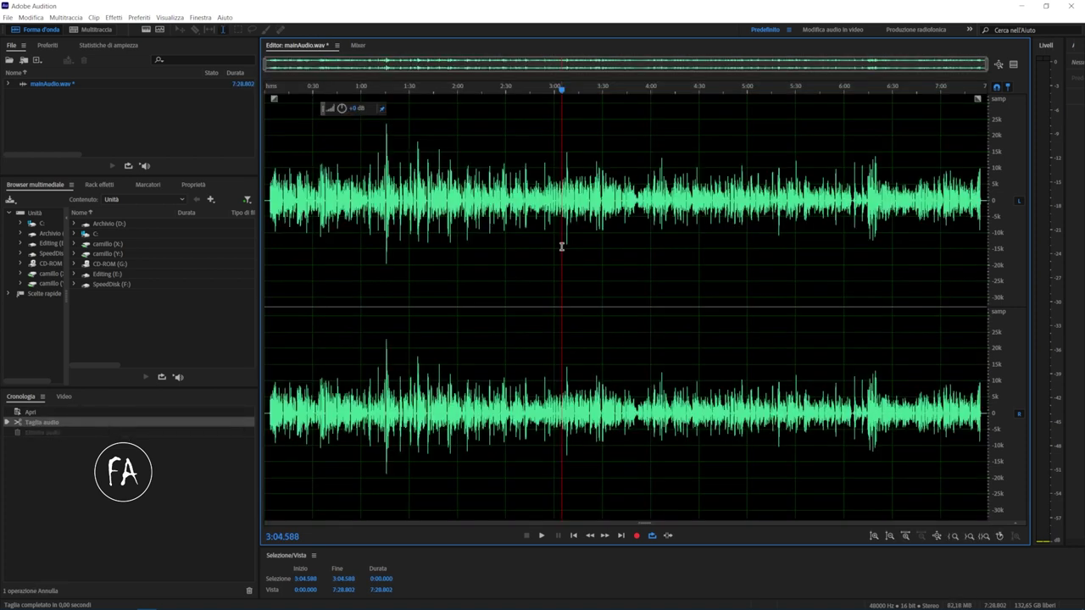
# Delete the entire remaining audio and paste the cut clip into the empty file
pyautogui.hotkey('ctrl', 'a')
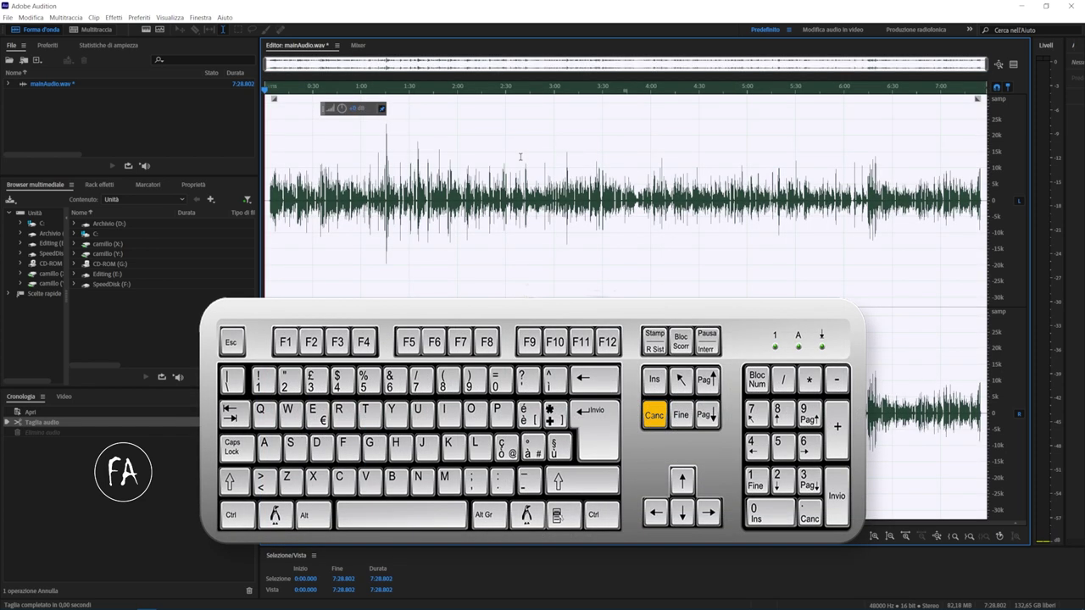
pyautogui.press('Delete')
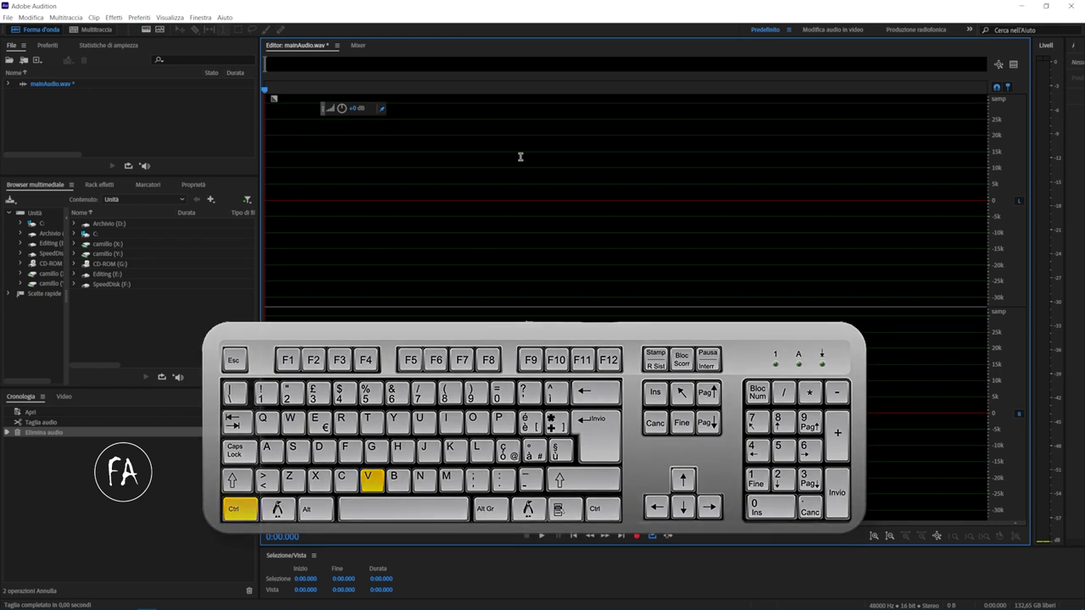
pyautogui.hotkey('ctrl', 'v')
pyautogui.click(664, 161)
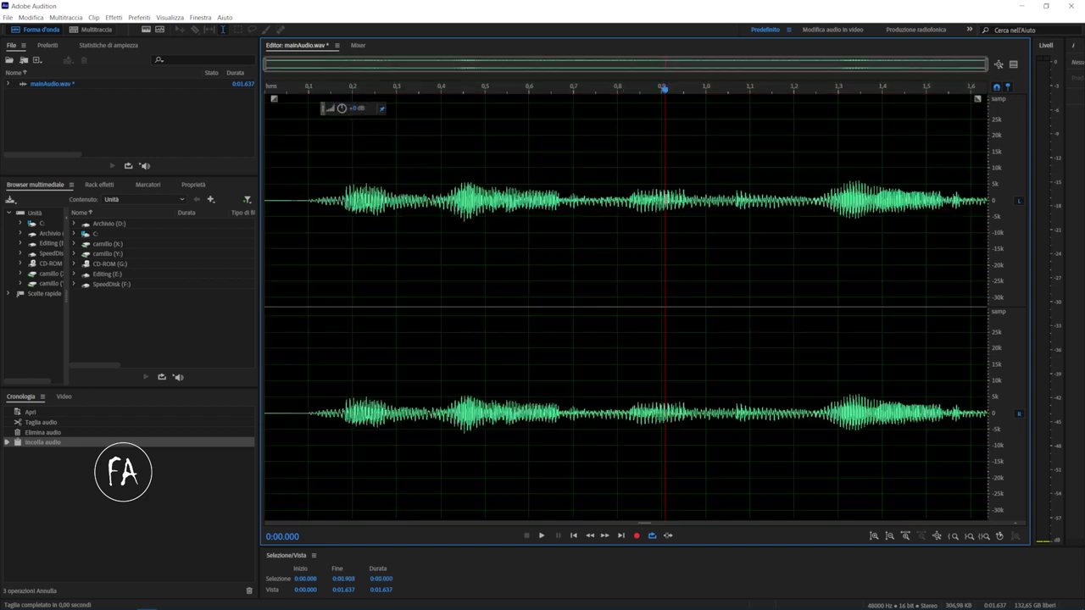
# Play the pasted clip from its beginning
pyautogui.click(270, 194)
pyautogui.press('space')
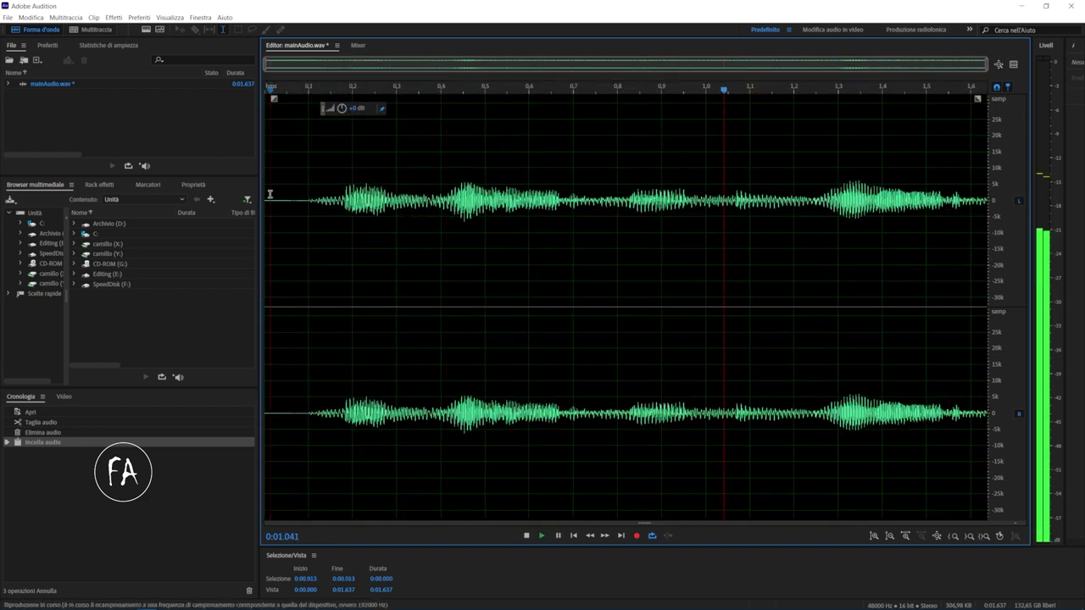
pyautogui.press('space')
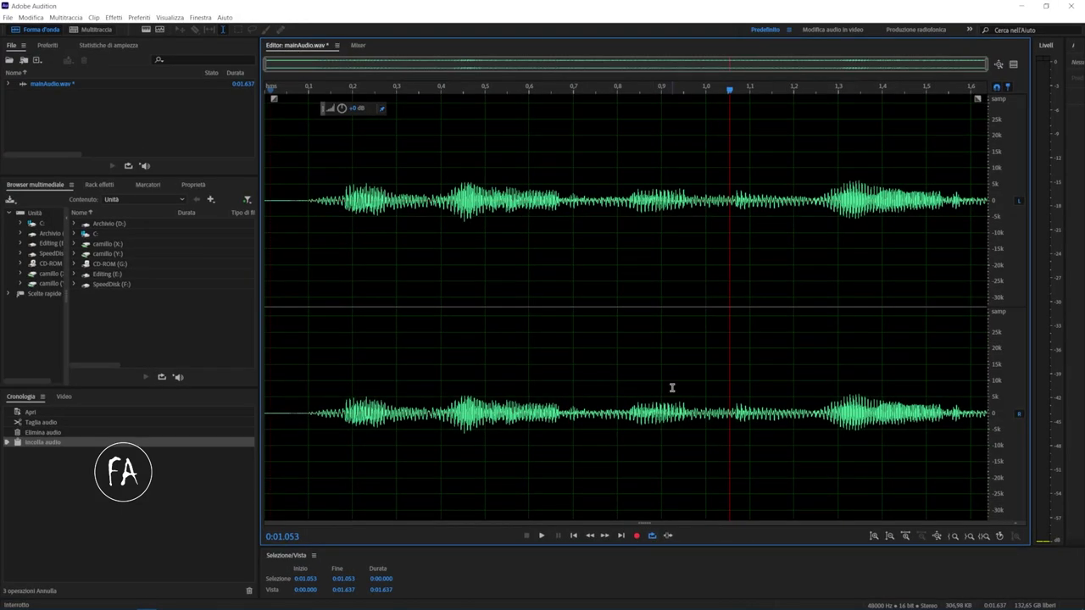
# Undo the paste and the deletion of the whole audio, and clear the selection at the start
pyautogui.click(670, 387)
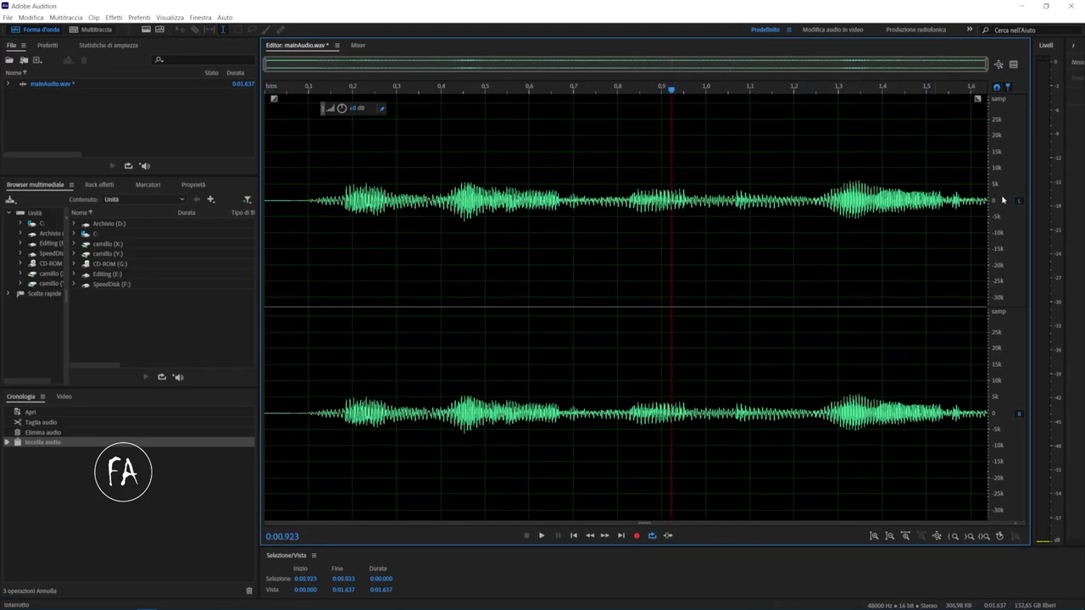
pyautogui.hotkey('ctrl', 'z')
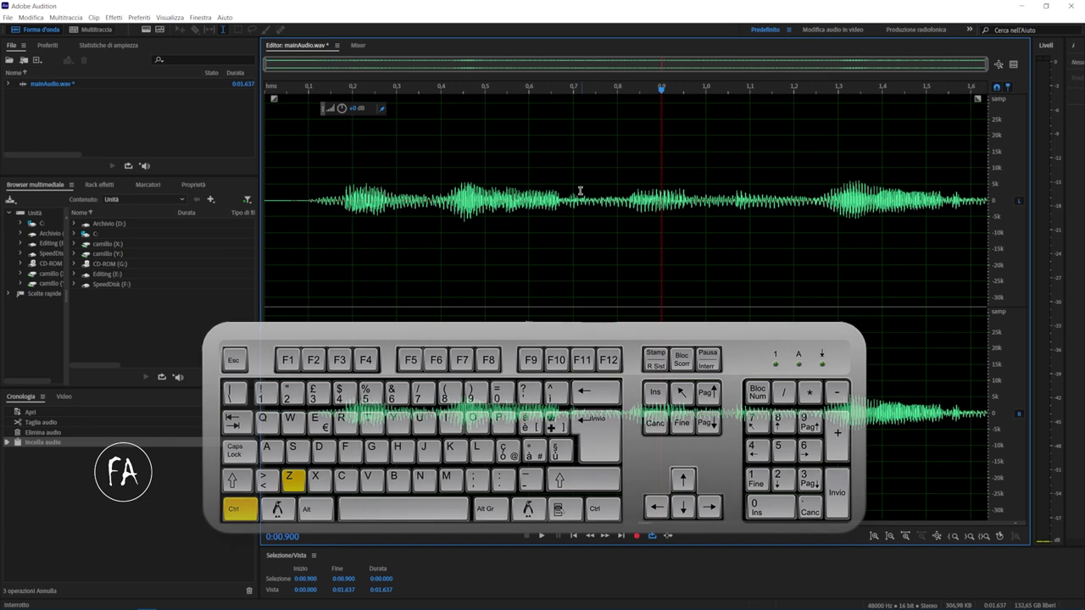
pyautogui.hotkey('ctrl', 'z')
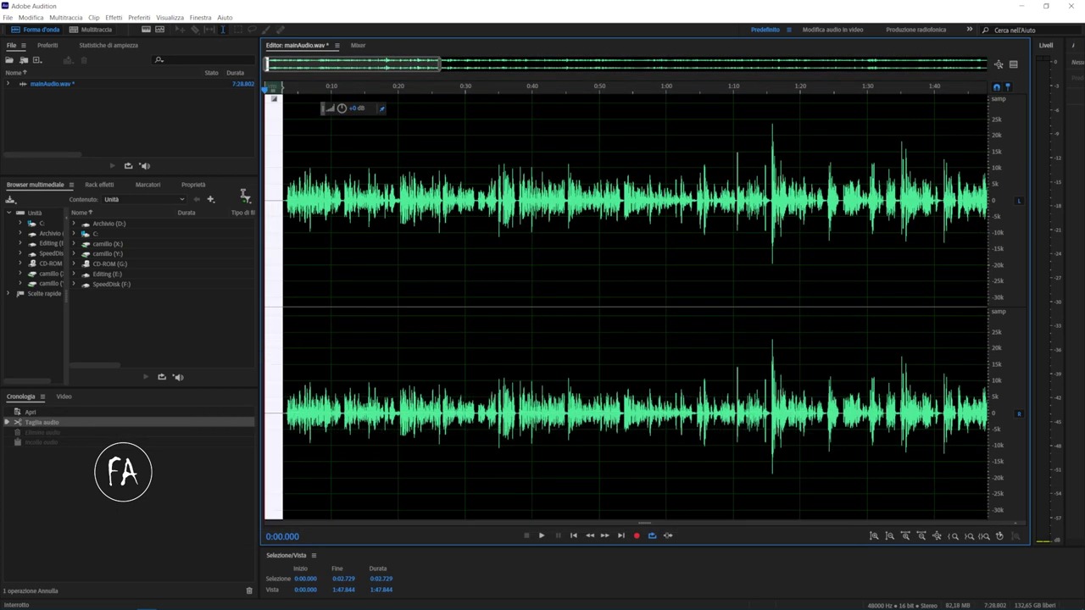
pyautogui.click(285, 195)
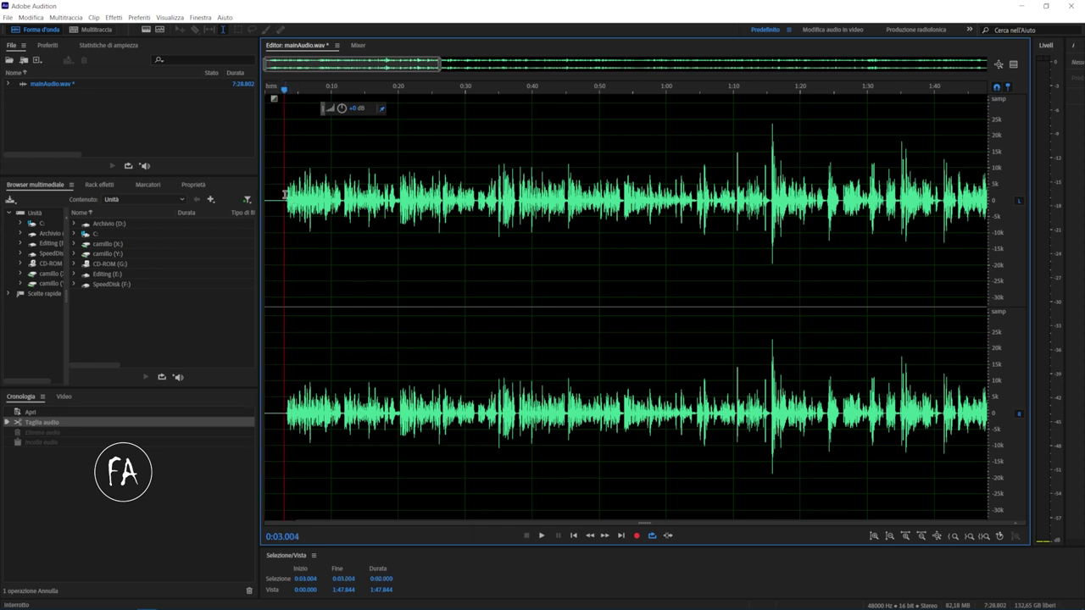
# Play the shortened recording from the start of the speech, at about 0:03.4, to check the cut
pyautogui.scroll(4, 290, 195)
pyautogui.click(332, 200)
pyautogui.hotkey('shift', 'Home')
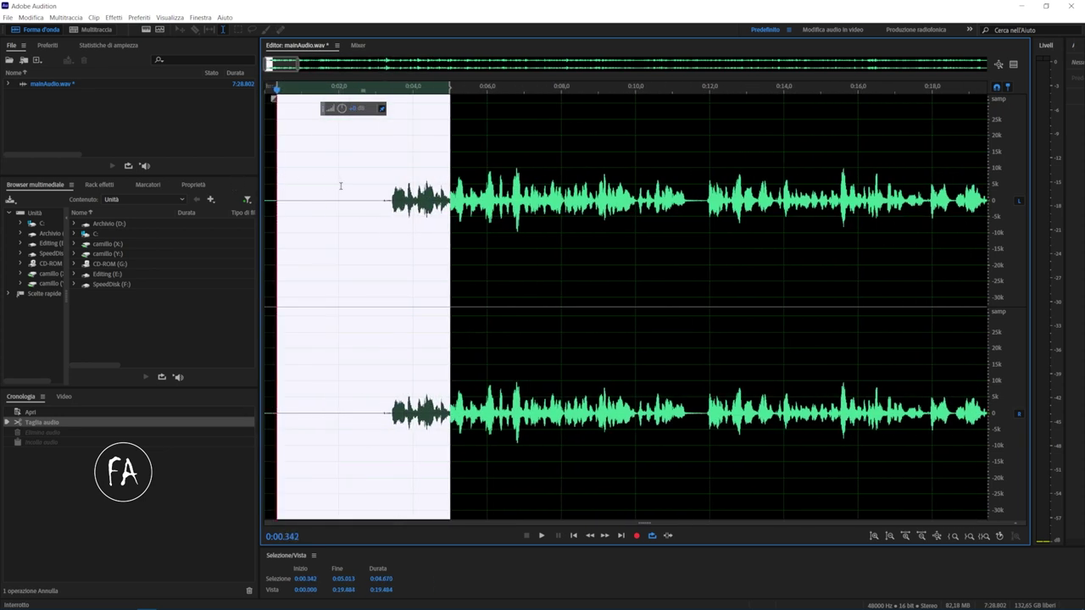
pyautogui.click(375, 205)
pyautogui.click(389, 200)
pyautogui.press('space')
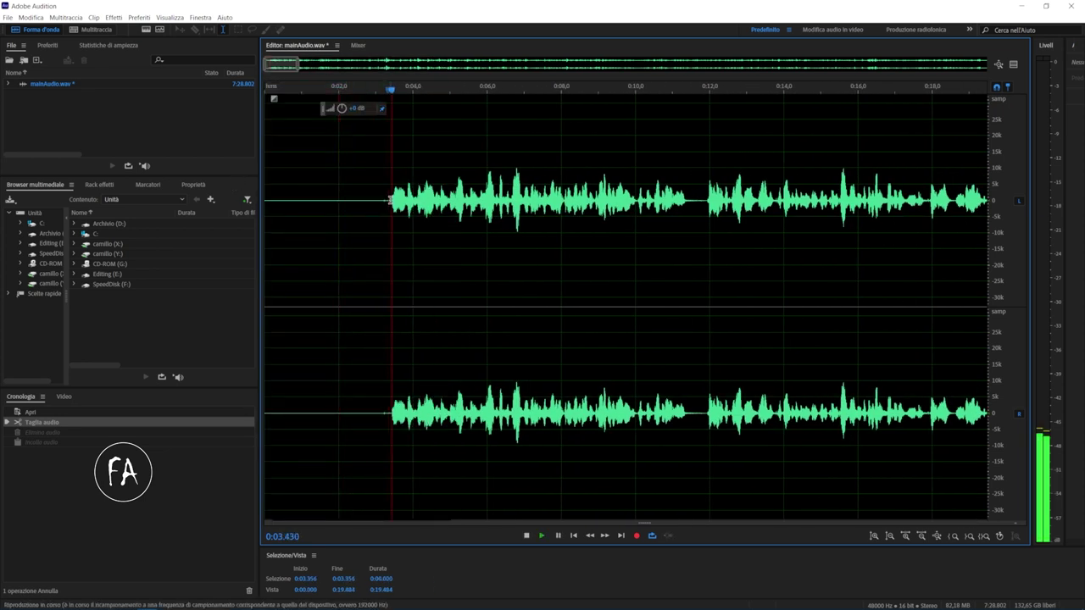
pyautogui.press('space')
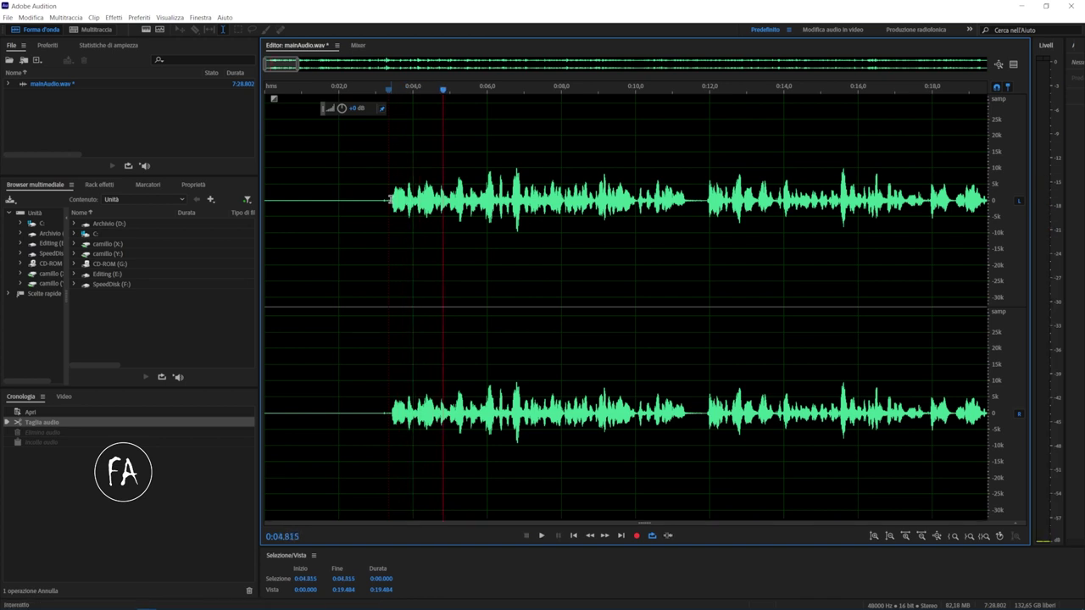
# Undo the cut of the first words and play the original opening from about 0:03.5
pyautogui.hotkey('ctrl', 'z')
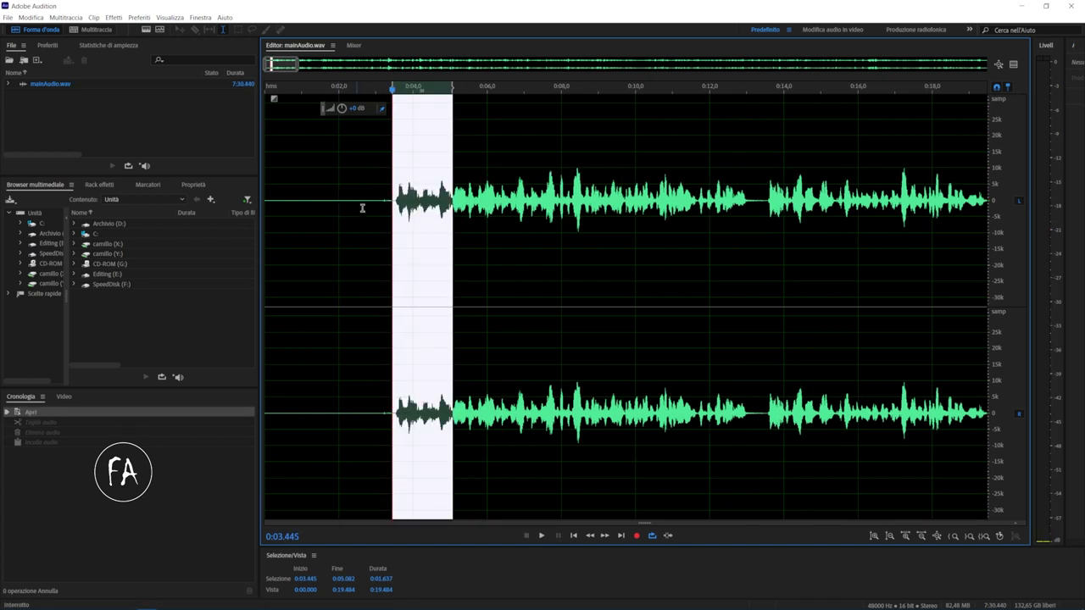
pyautogui.click(392, 198)
pyautogui.press('space')
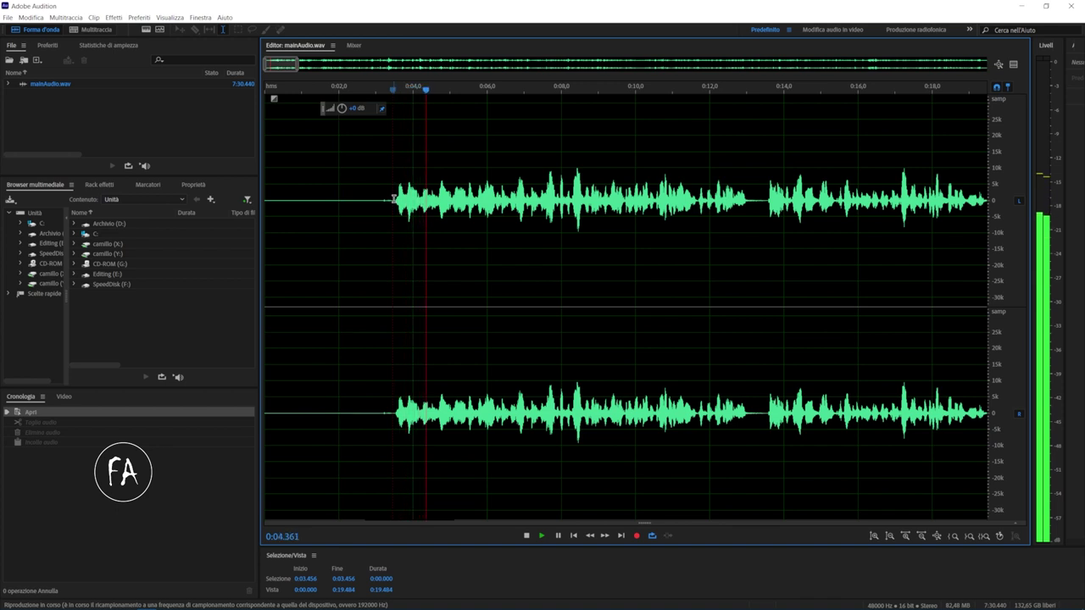
pyautogui.press('space')
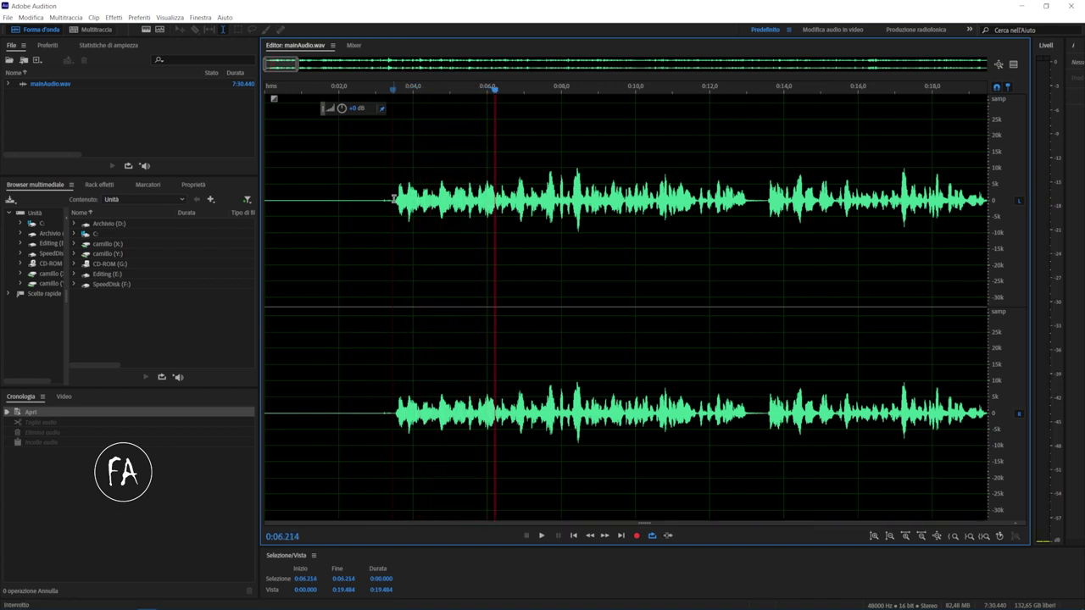
# Listen around 0:05.5 for the end of the opening phrase and cut the audio from 0:03.500 to 0:05.500
pyautogui.click(456, 197)
pyautogui.press('space')
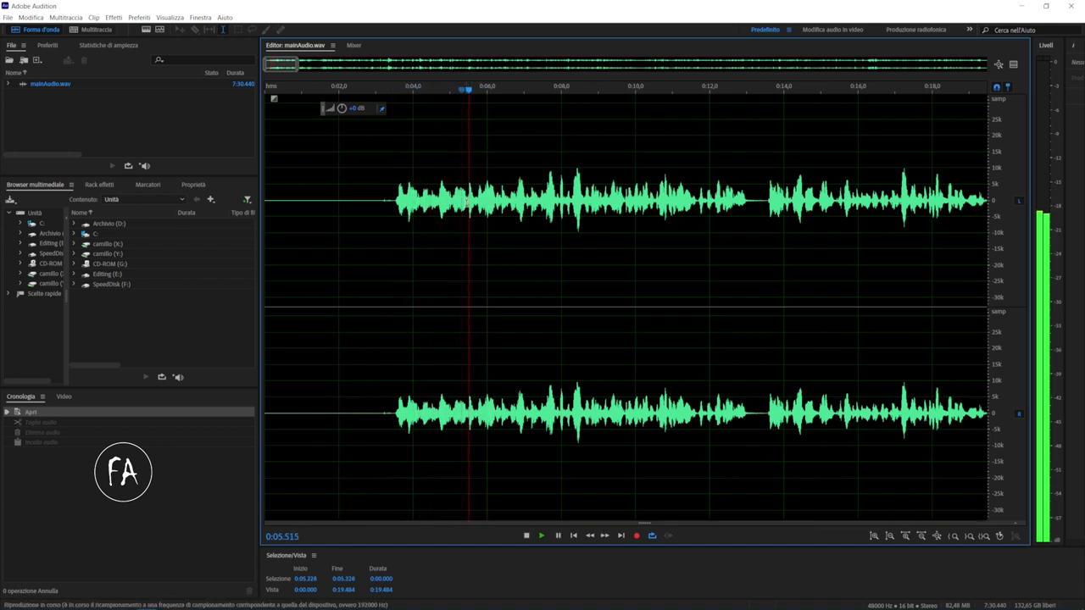
pyautogui.press('space')
pyautogui.scroll(5, 475, 194)
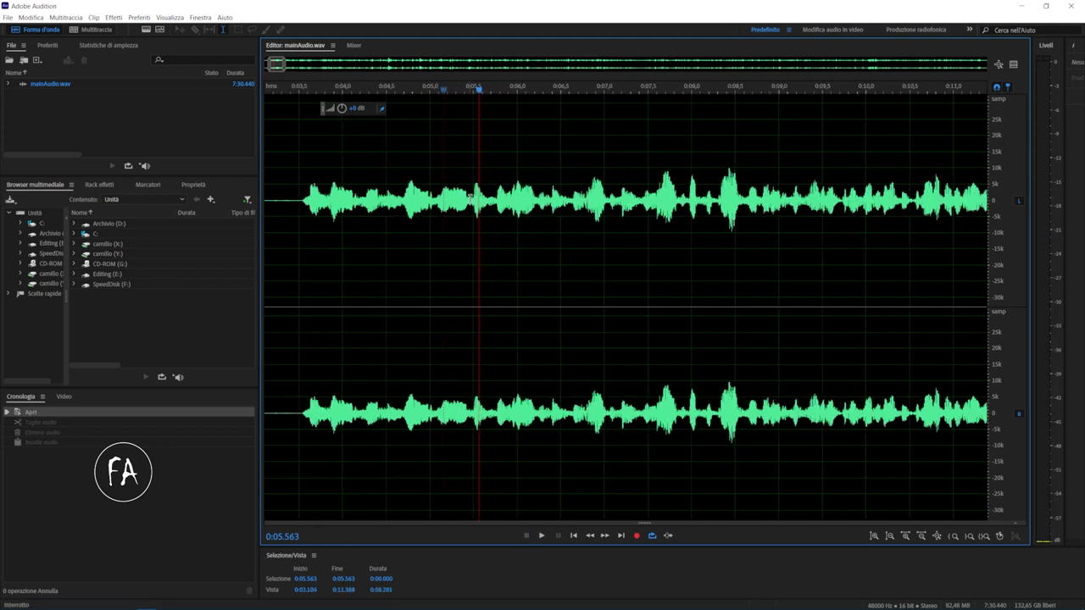
pyautogui.click(472, 195)
pyautogui.press('space')
pyautogui.press('space')
pyautogui.moveTo(472, 196); pyautogui.dragTo(801, 212)
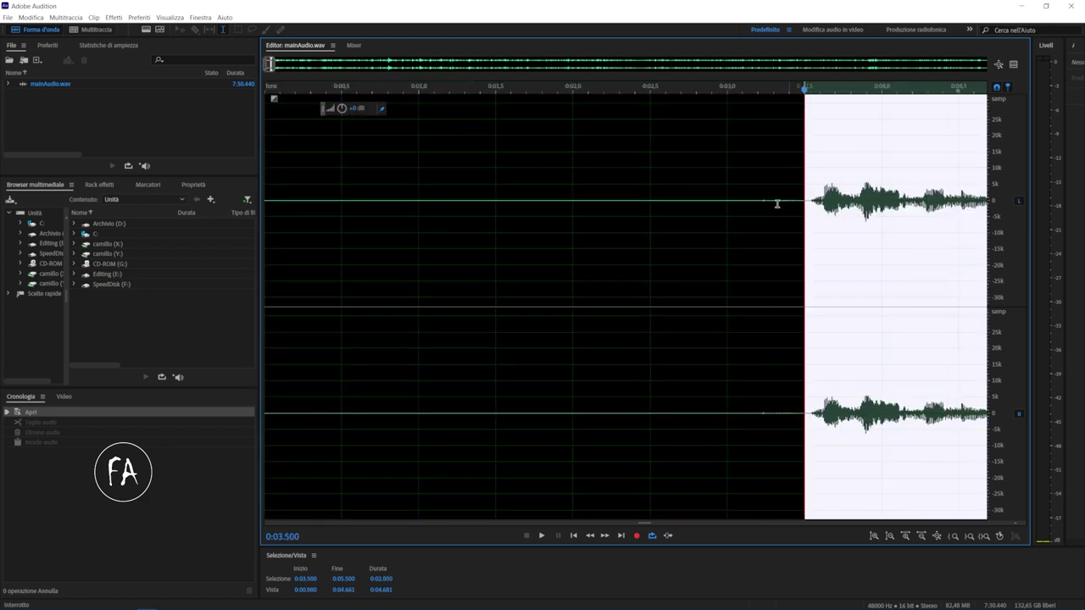
pyautogui.press('Delete')
# Replace the whole remaining recording with the cut two-second clip and play it
pyautogui.scroll(-10, 729, 209)
pyautogui.scroll(-3, 719, 208)
pyautogui.hotkey('ctrl', 'a')
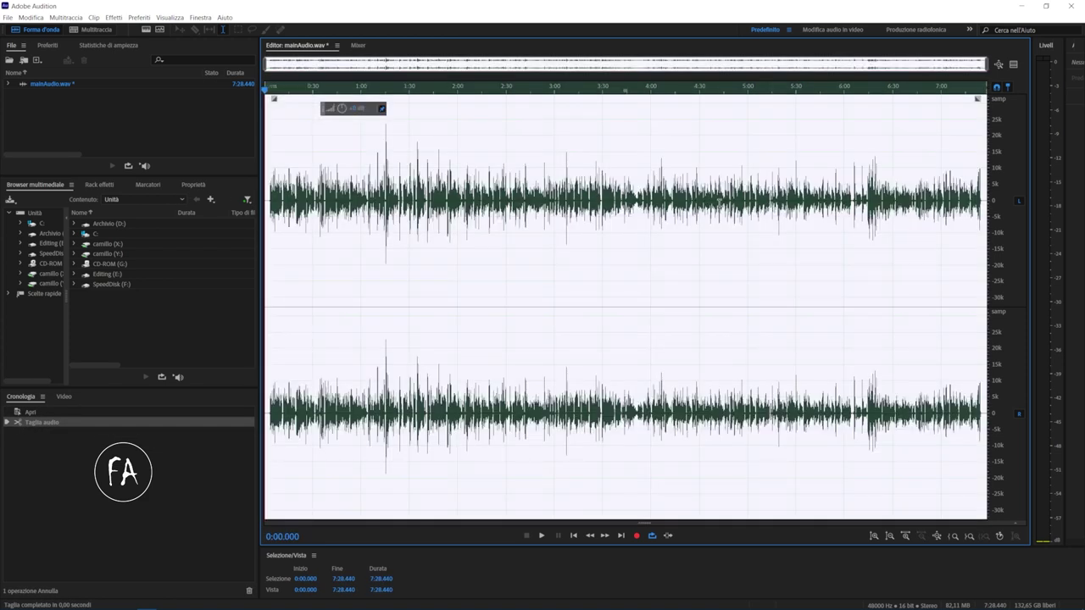
pyautogui.press('Delete')
pyautogui.hotkey('ctrl', 'v')
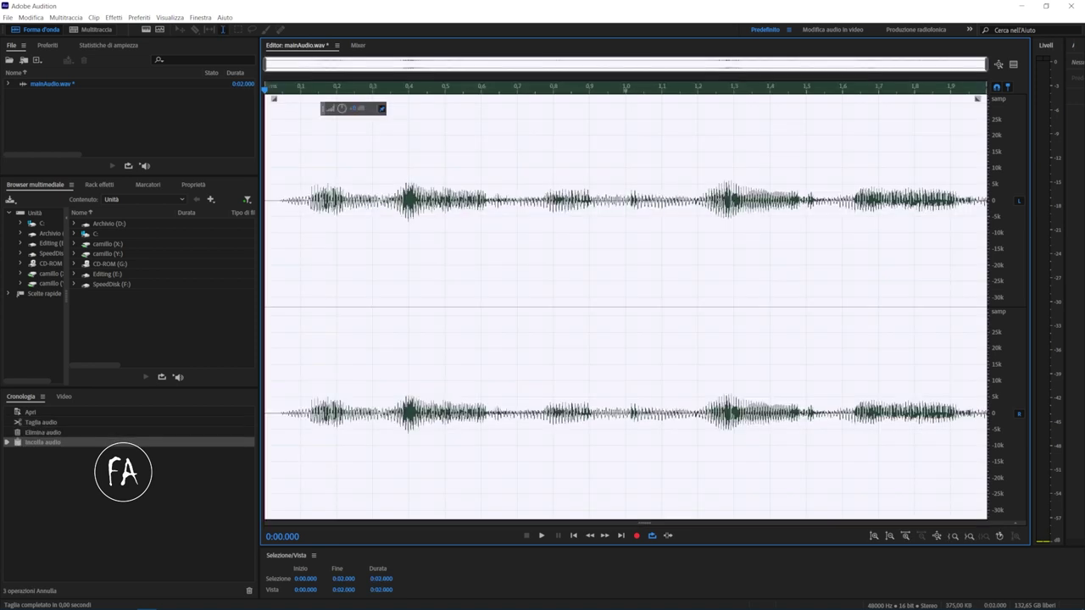
pyautogui.press('space')
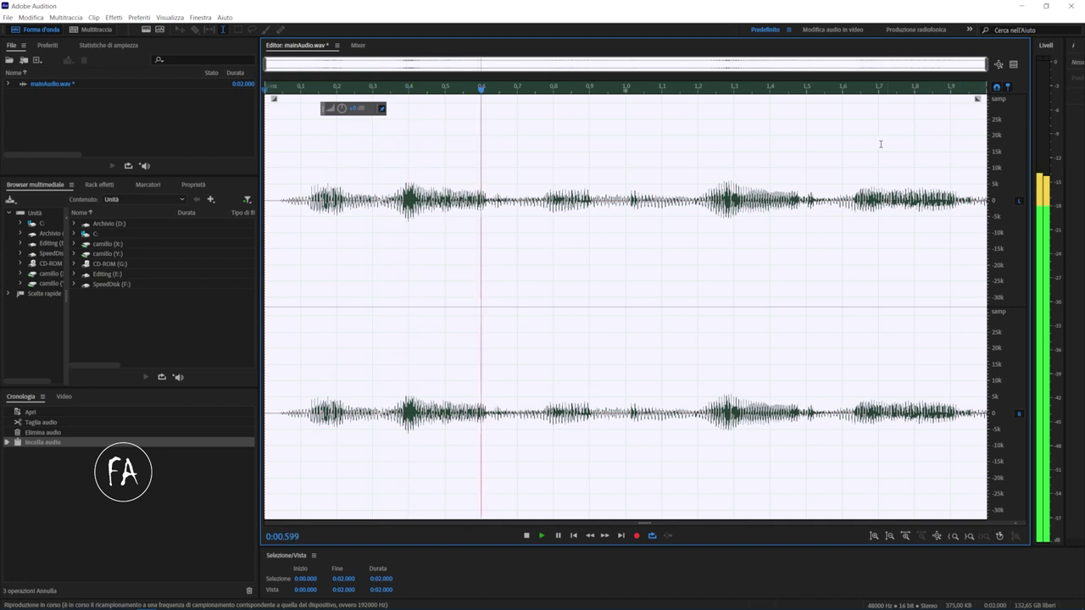
pyautogui.press('space')
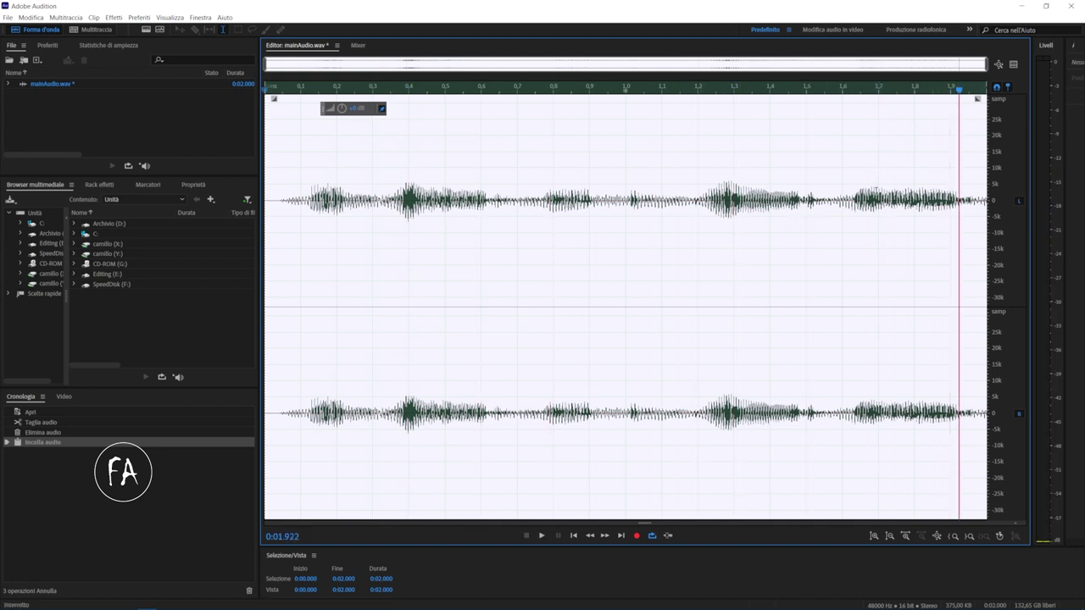
# Paste a second copy of the clip at the end of the audio, at 0:02.000
pyautogui.click(811, 213)
pyautogui.click(980, 165)
pyautogui.moveTo(928, 175); pyautogui.dragTo(987, 170)
pyautogui.click(980, 166)
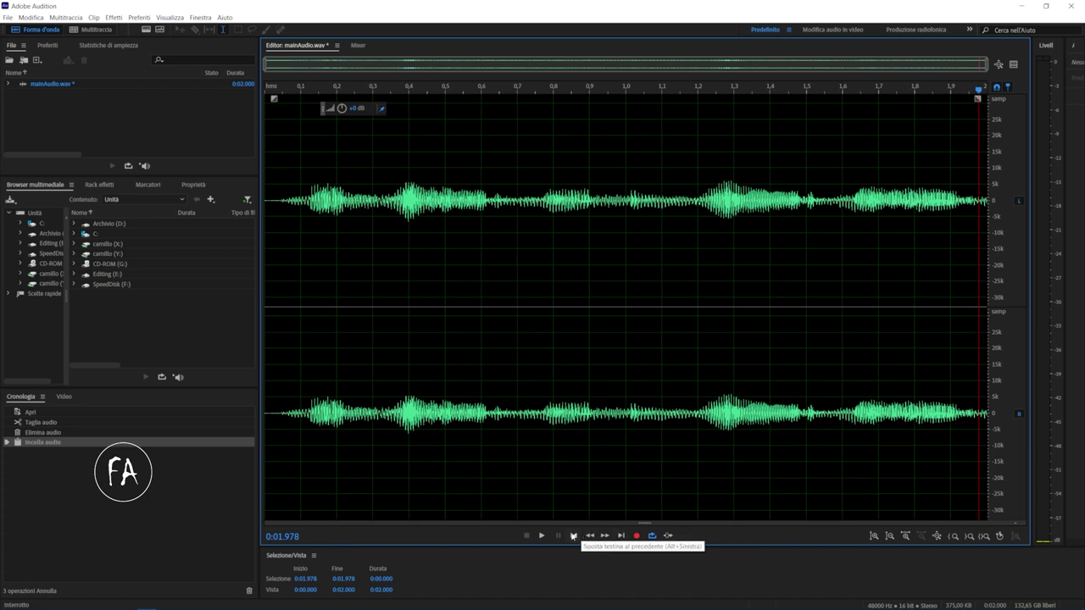
pyautogui.click(621, 536)
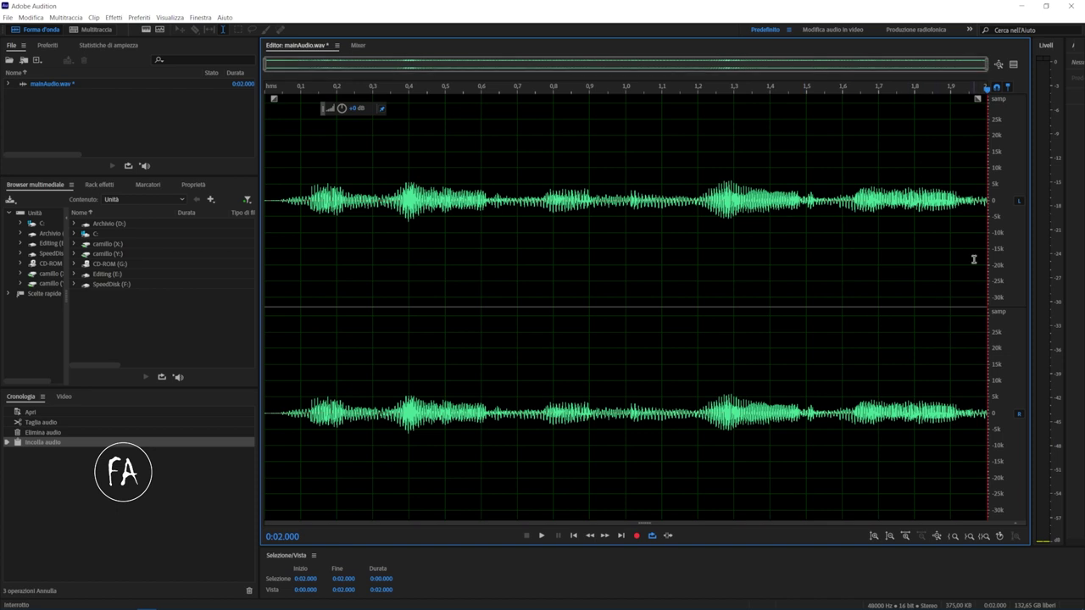
pyautogui.hotkey('ctrl', 'v')
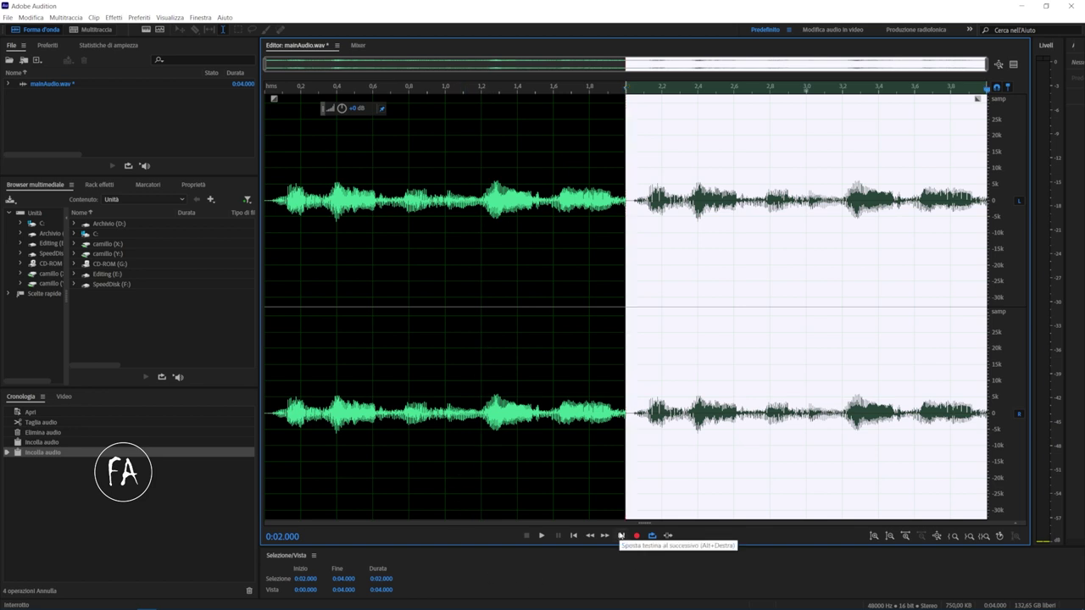
# Paste a third copy of the clip at the end of the audio, at 0:04.000, and clear the selection
pyautogui.click(699, 439)
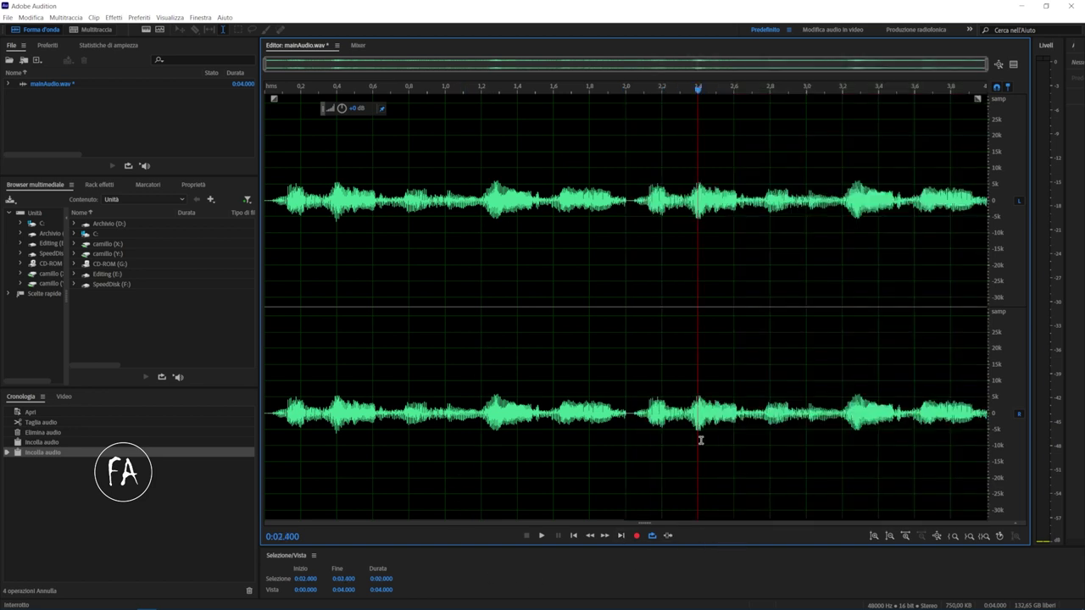
pyautogui.click(620, 535)
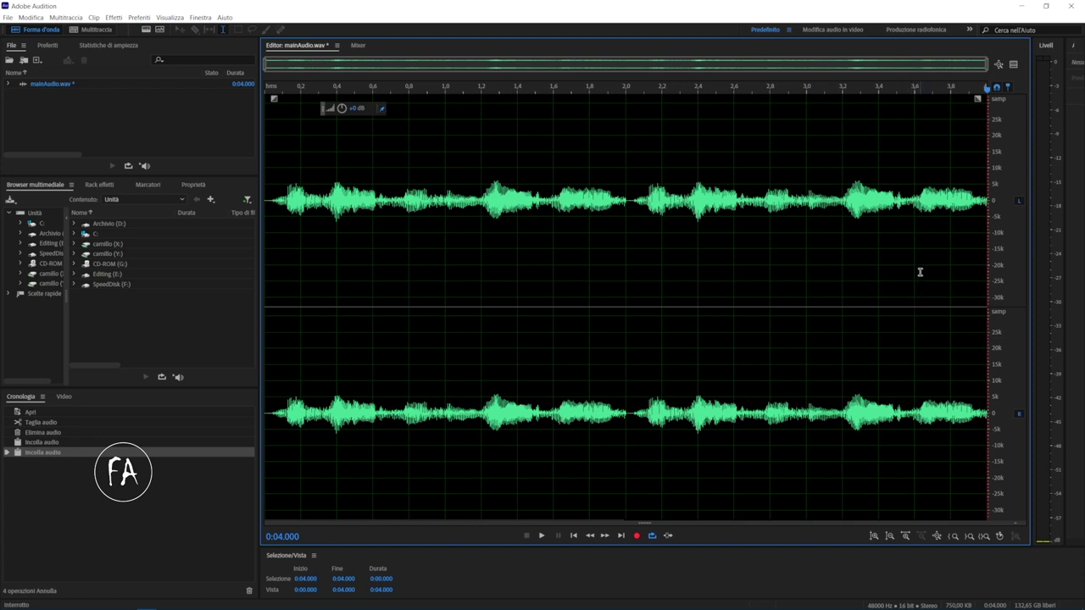
pyautogui.hotkey('ctrl', 'v')
pyautogui.click(573, 267)
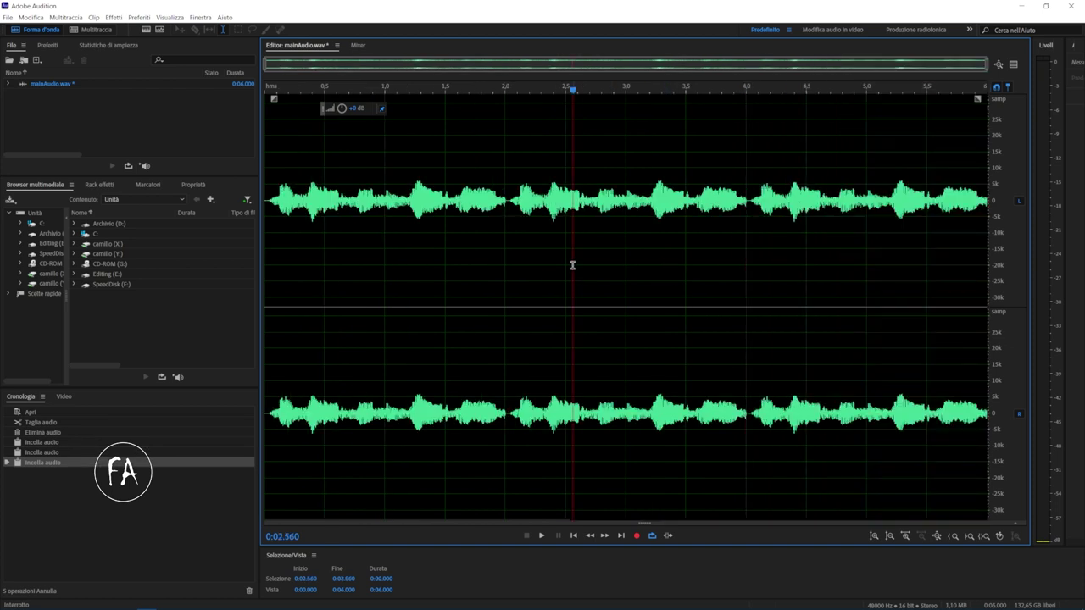
# Play the three consecutive copies of the clip from the beginning of the audio
pyautogui.click(265, 201)
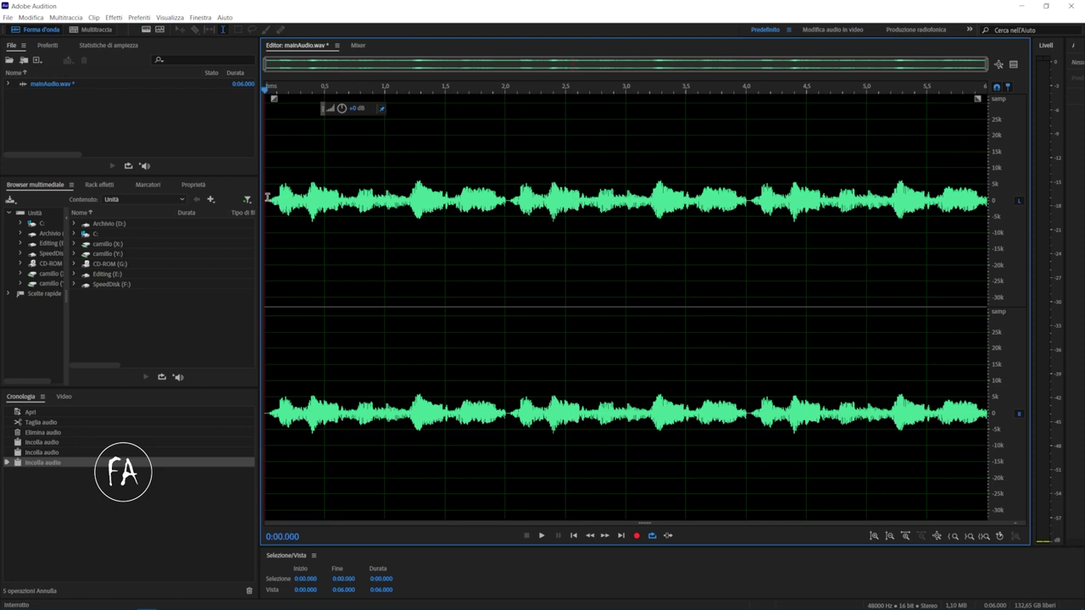
pyautogui.press('space')
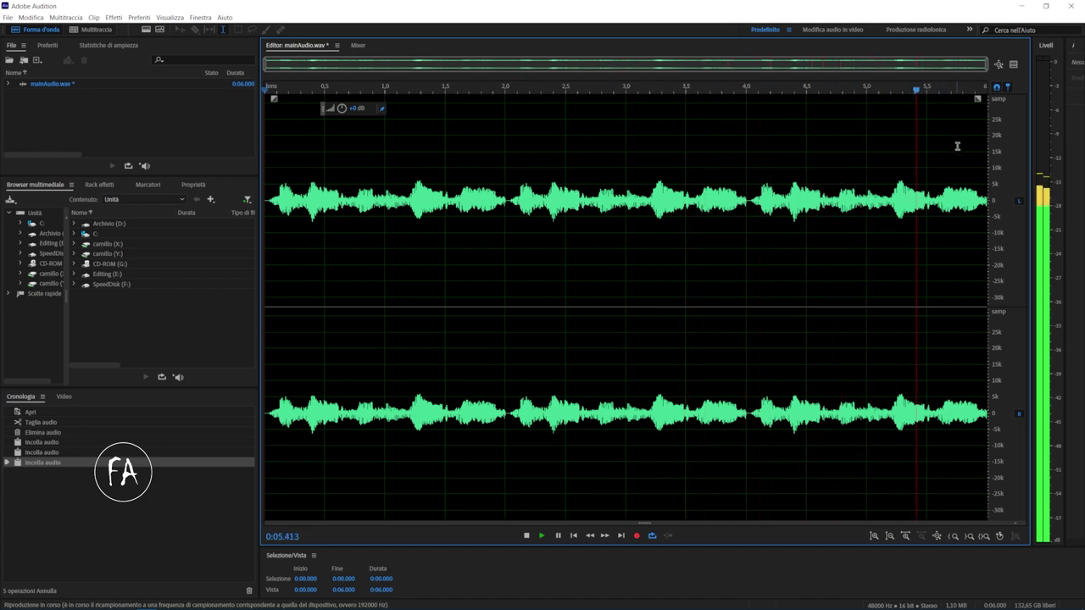
pyautogui.press('space')
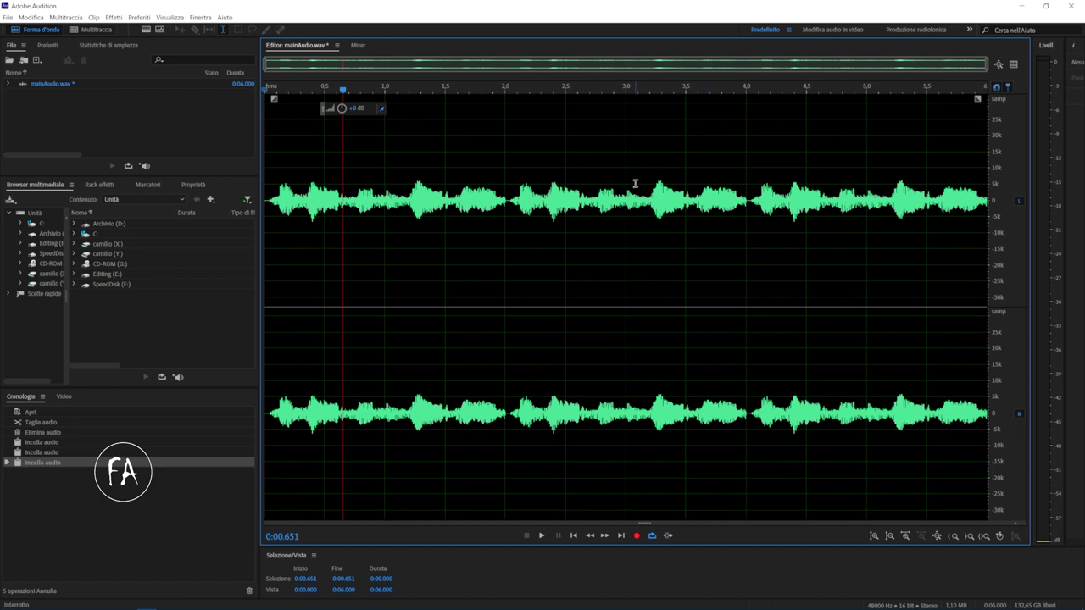
pyautogui.click(634, 182)
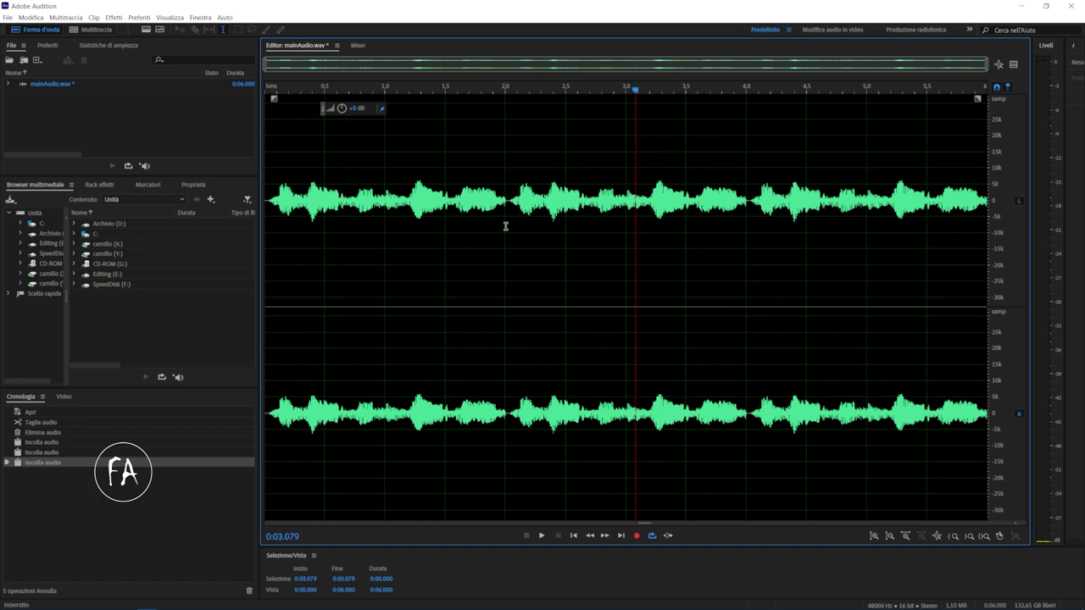
pyautogui.click(504, 195)
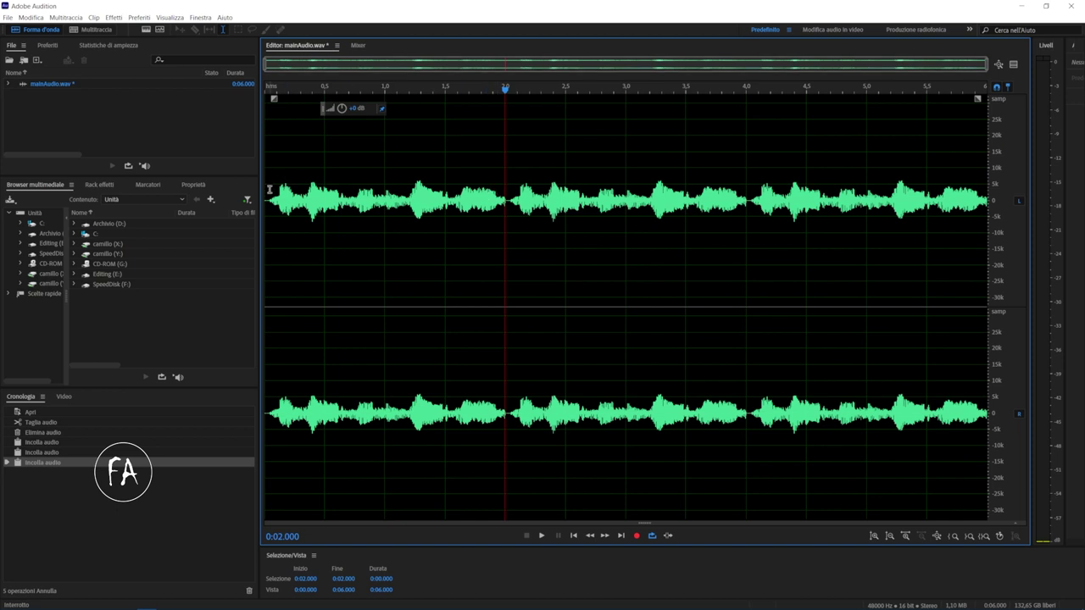
pyautogui.click(604, 193)
pyautogui.click(493, 166)
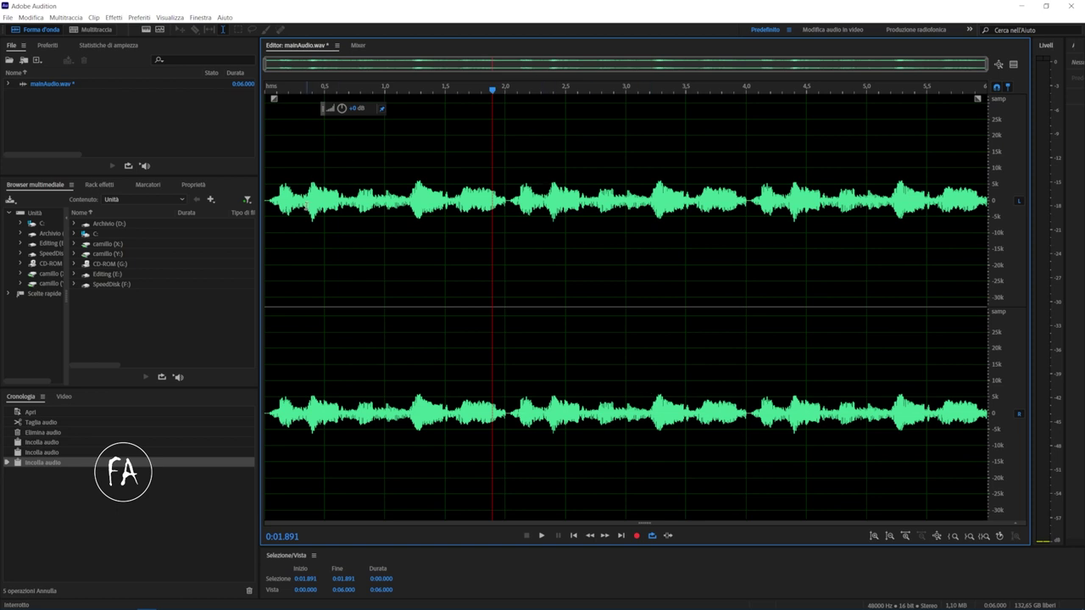
pyautogui.moveTo(273, 195); pyautogui.dragTo(506, 187)
pyautogui.click(543, 176)
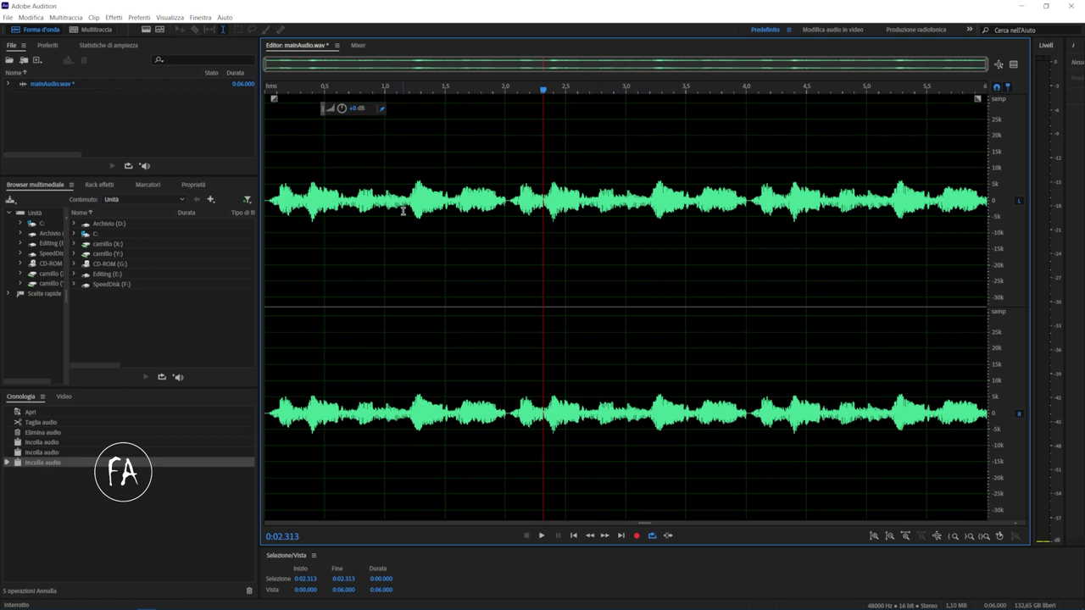
# Look through the available effect categories, including amplitude and compression, VST plug-ins, filter and EQ, and reverb
pyautogui.click(113, 17)
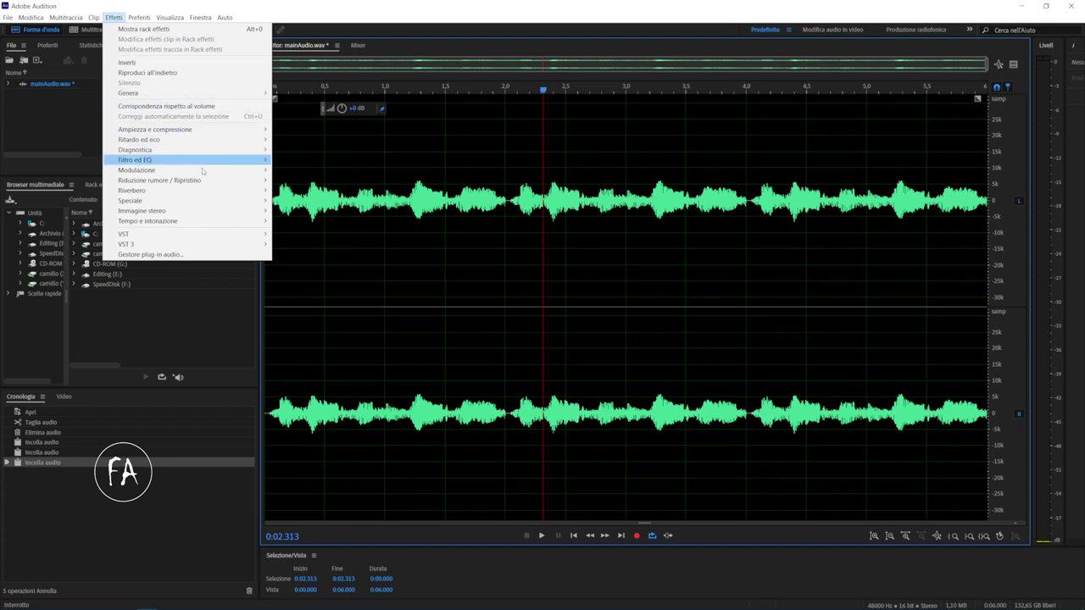
pyautogui.moveTo(225, 220)
pyautogui.moveTo(255, 129)
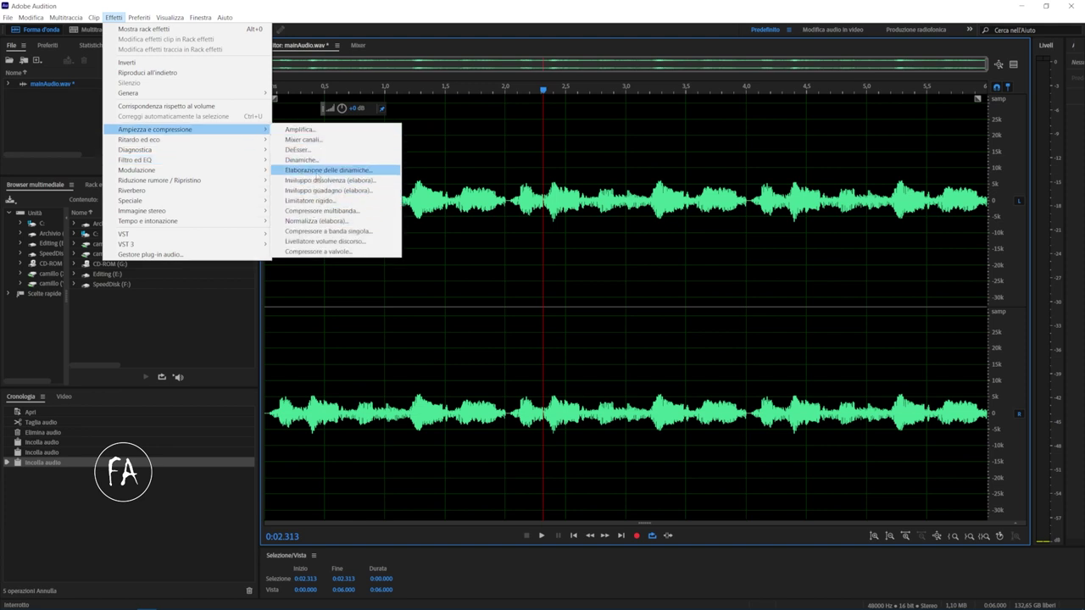
pyautogui.moveTo(218, 165)
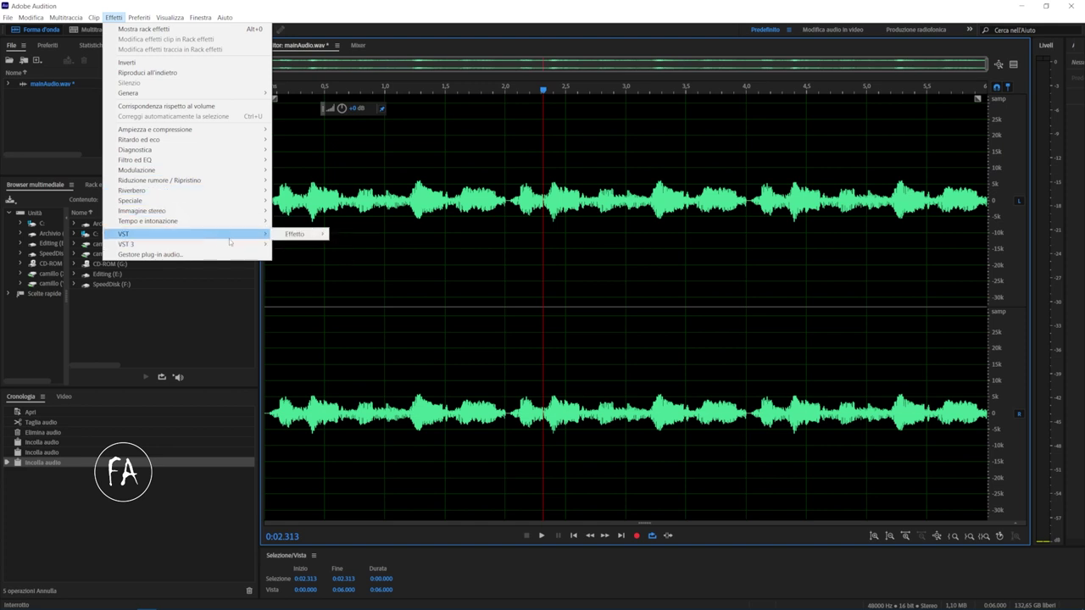
pyautogui.moveTo(300, 245)
pyautogui.moveTo(345, 235)
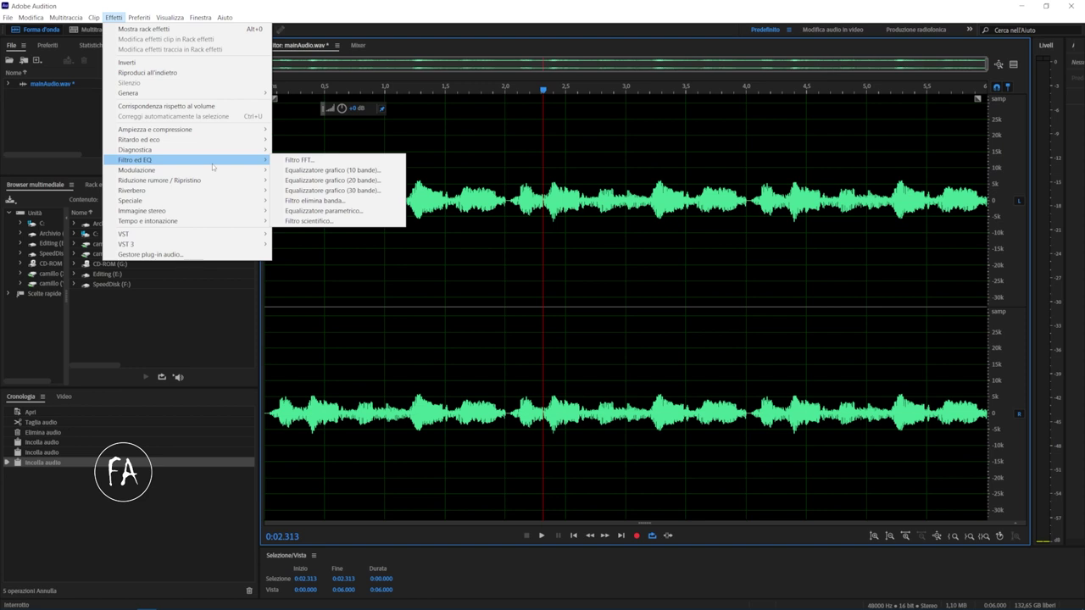
pyautogui.moveTo(224, 193)
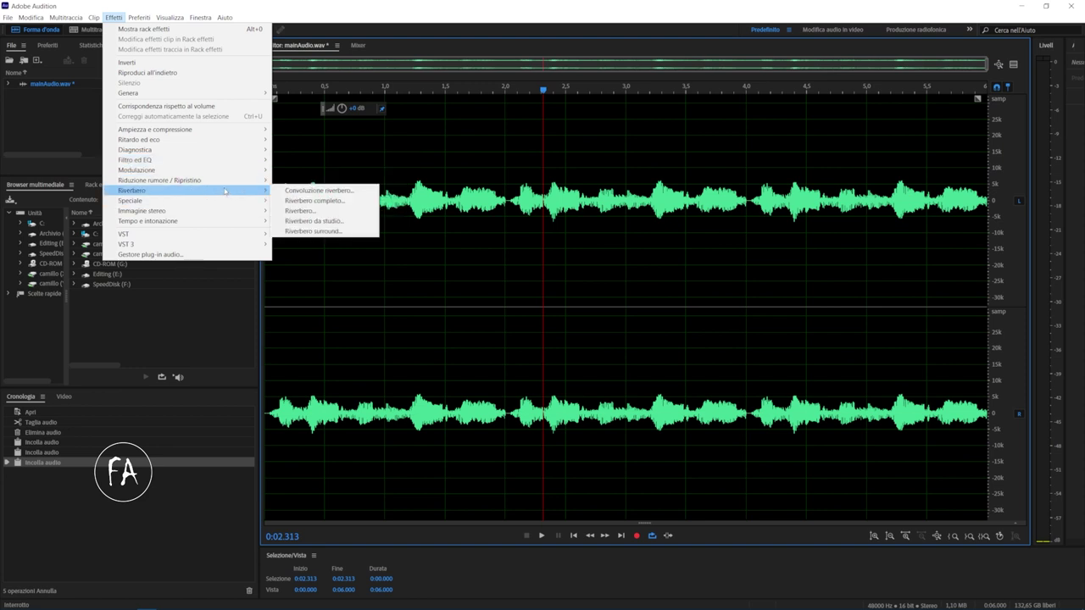
# Open the Eco effect from the delay and echo category and move its dialog higher over the waveform
pyautogui.moveTo(225, 141)
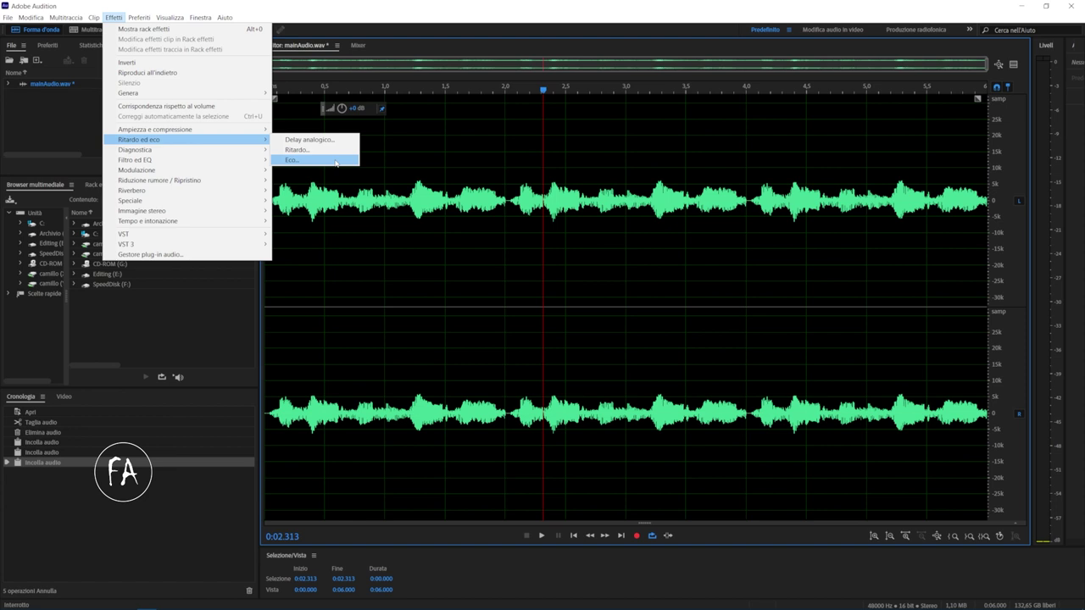
pyautogui.click(292, 160)
pyautogui.moveTo(479, 187); pyautogui.dragTo(483, 114)
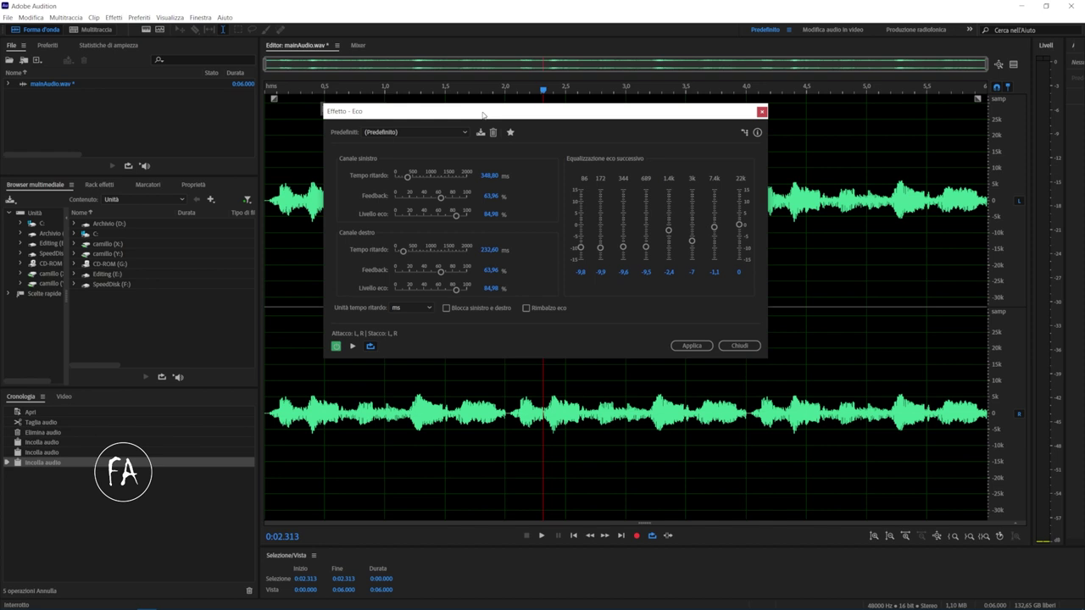
pyautogui.moveTo(483, 115); pyautogui.dragTo(484, 115)
# Choose the Misterioso preset for the Eco effect and preview how it sounds
pyautogui.click(402, 133)
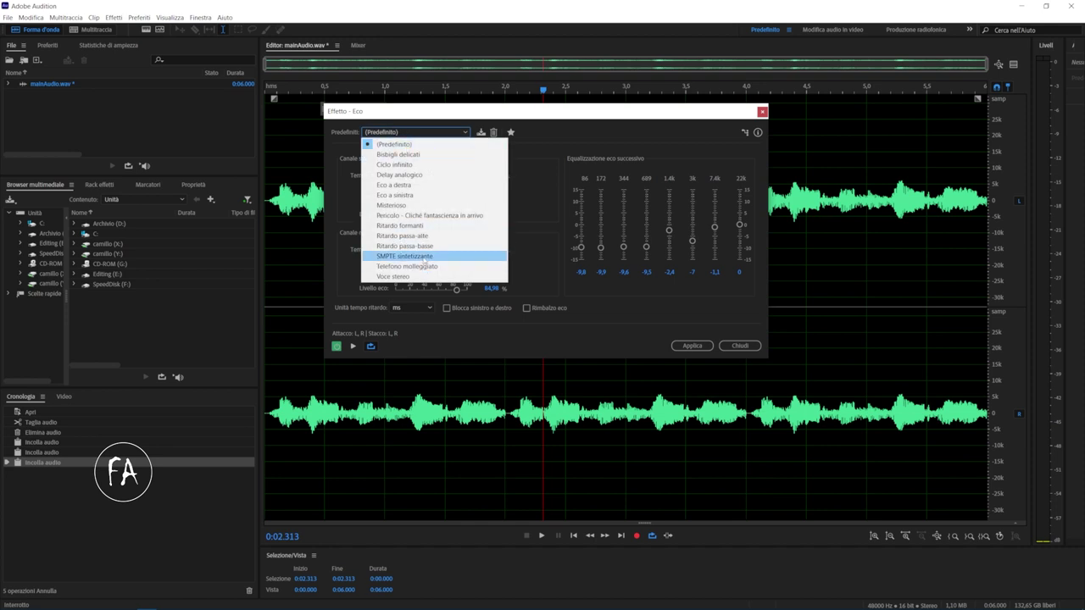
pyautogui.click(455, 206)
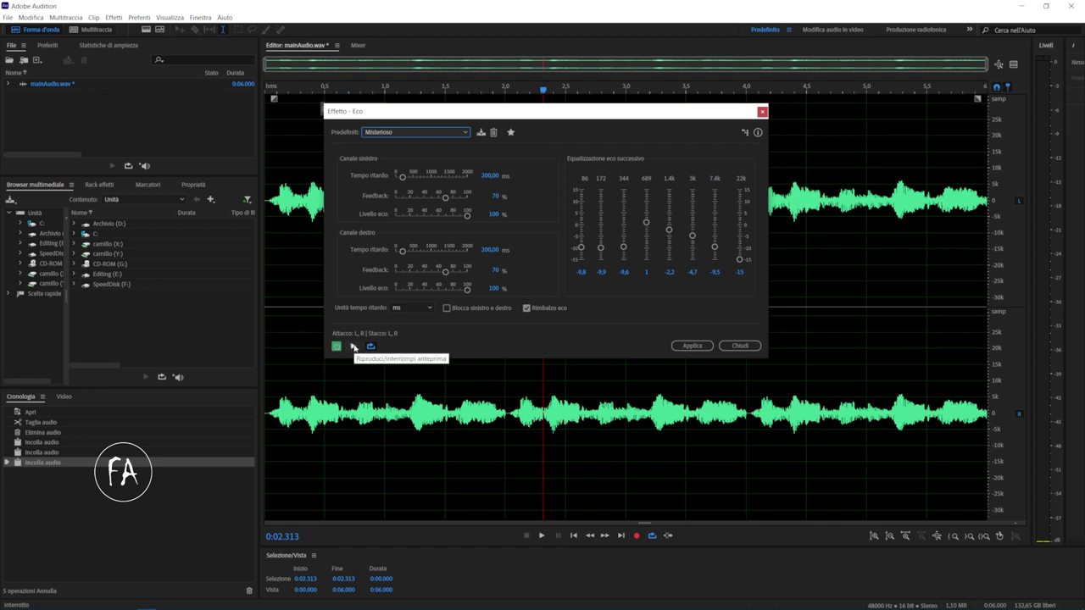
pyautogui.click(353, 348)
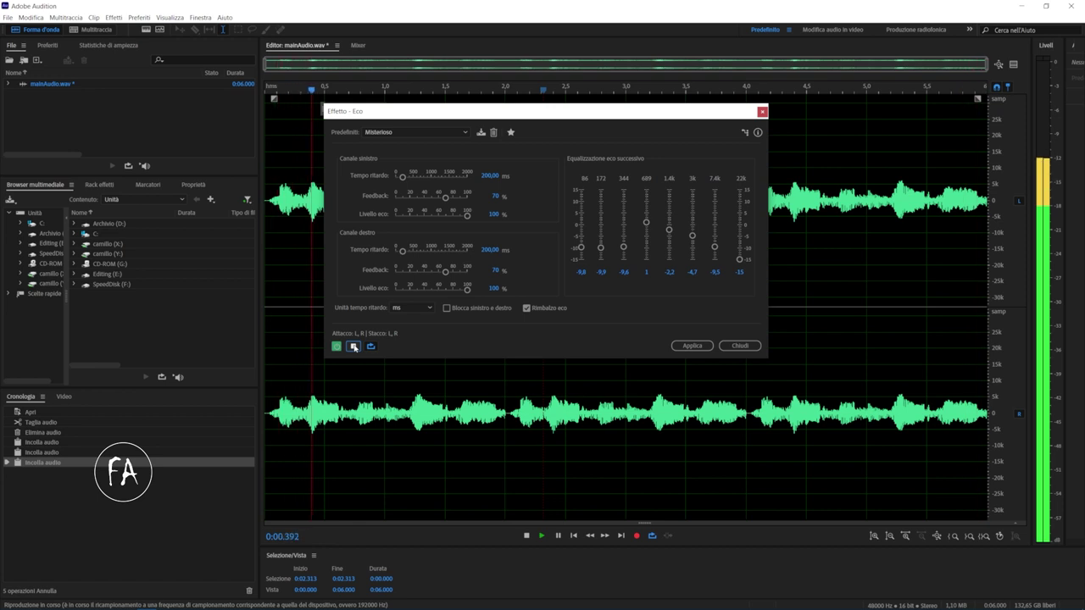
pyautogui.click(353, 347)
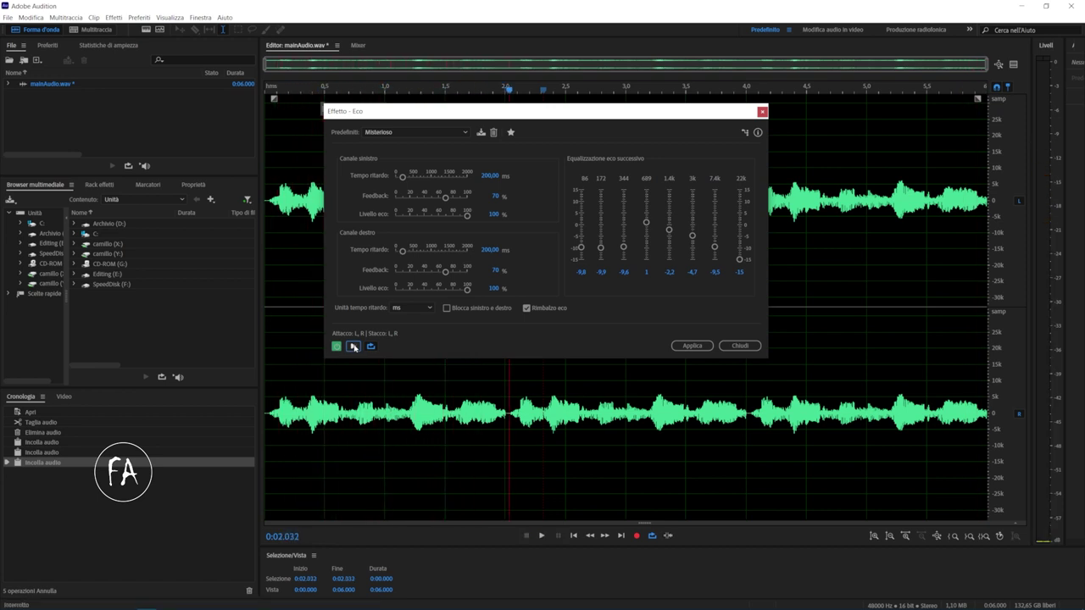
# Switch the Eco effect to the Telefono molleggiato preset and preview it
pyautogui.click(436, 132)
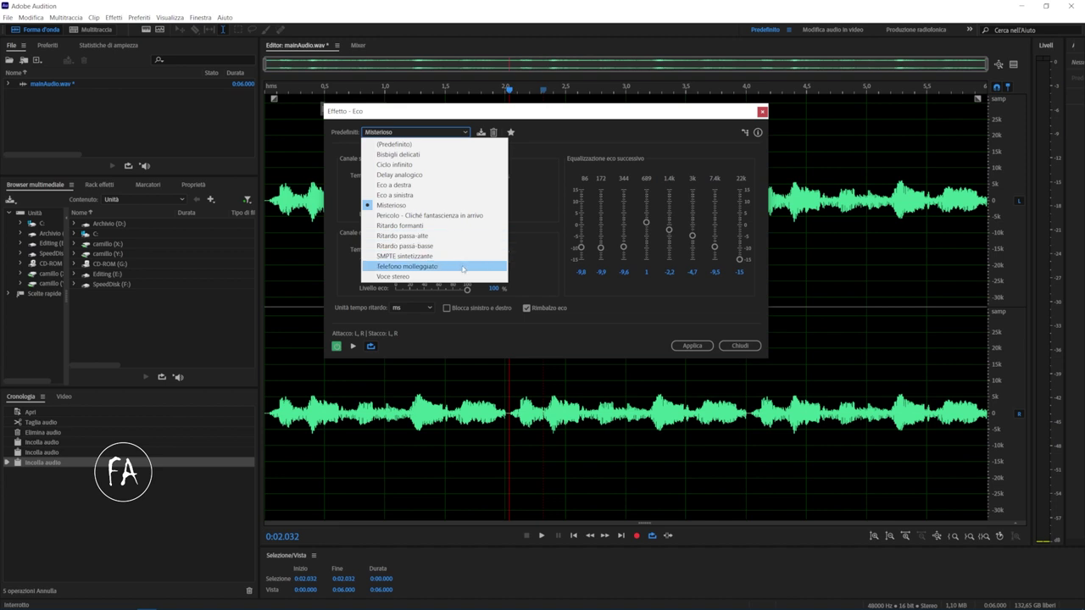
pyautogui.click(462, 267)
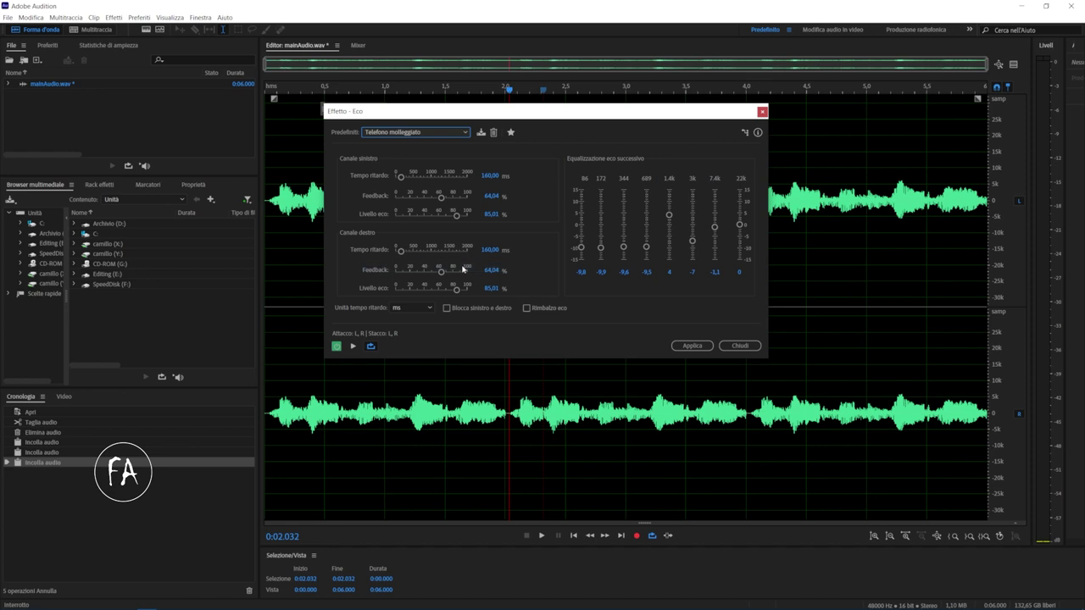
pyautogui.click(354, 347)
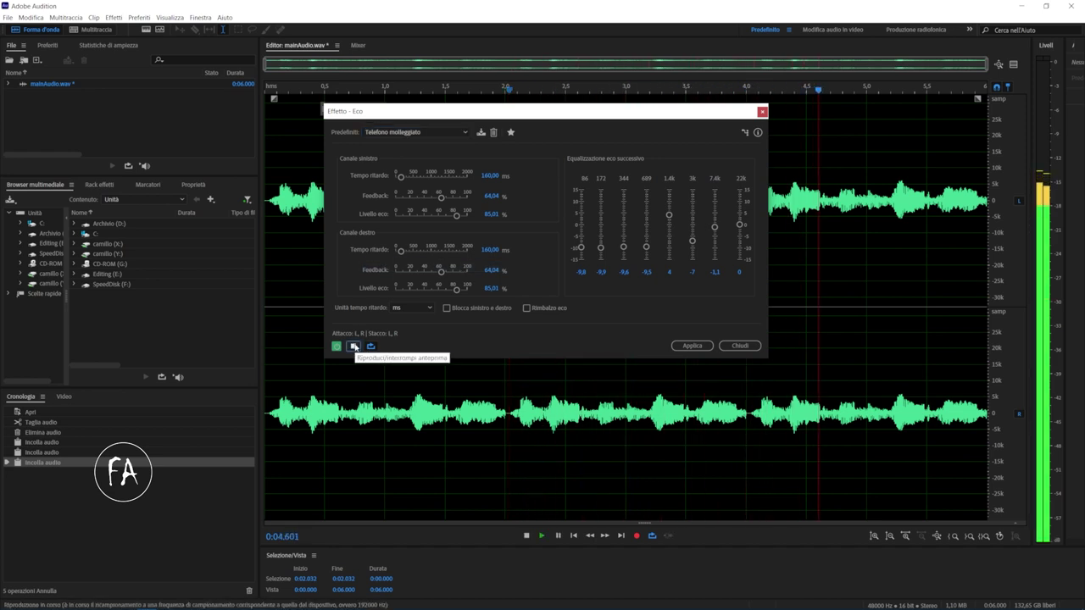
pyautogui.click(354, 347)
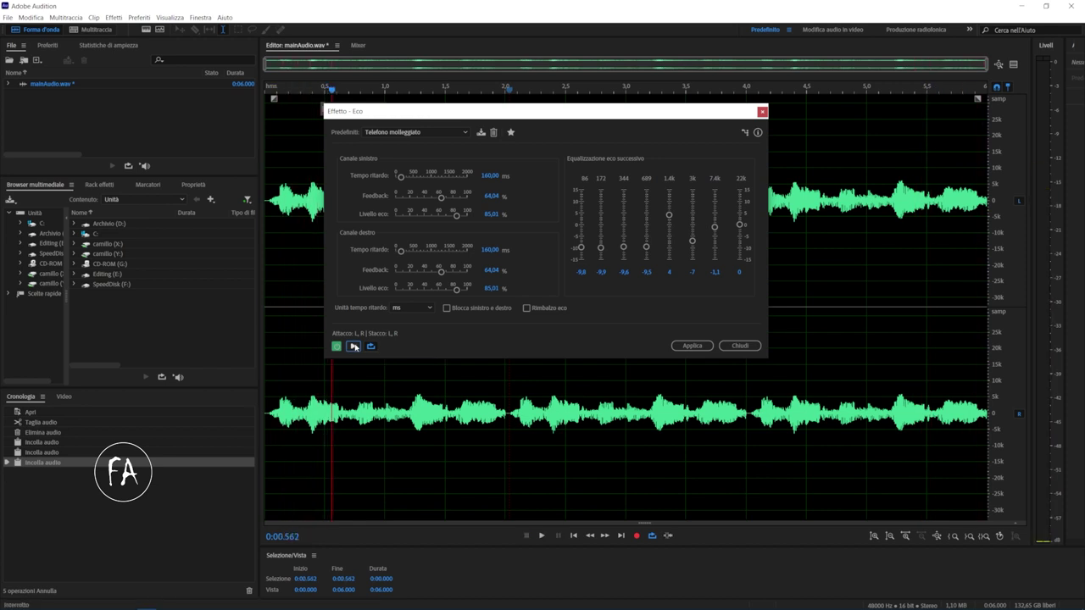
# Switch the Eco effect to the Voce stereo preset and preview it
pyautogui.click(405, 133)
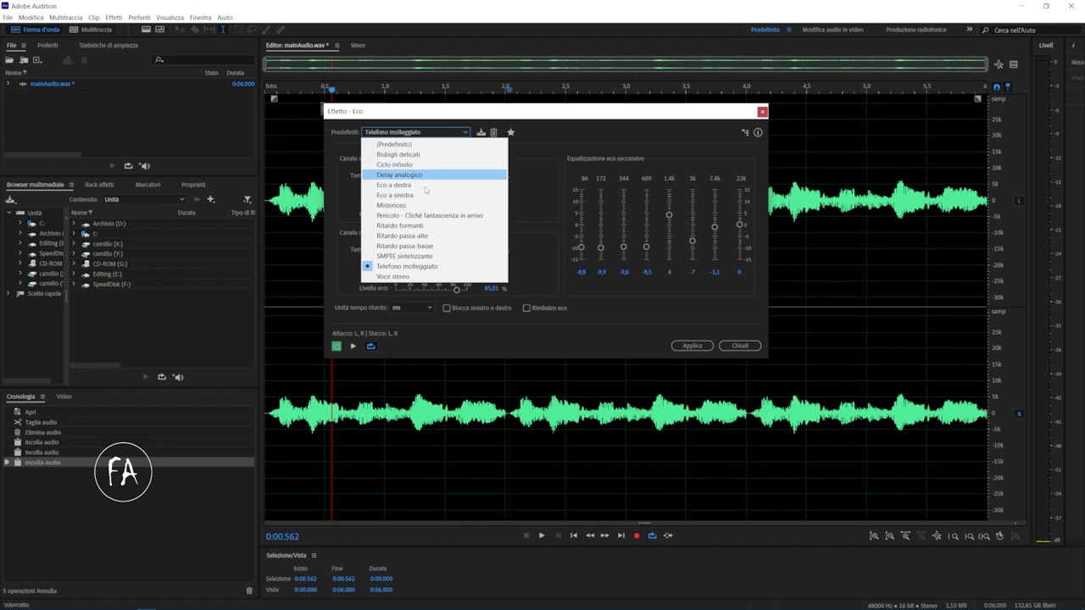
pyautogui.click(397, 276)
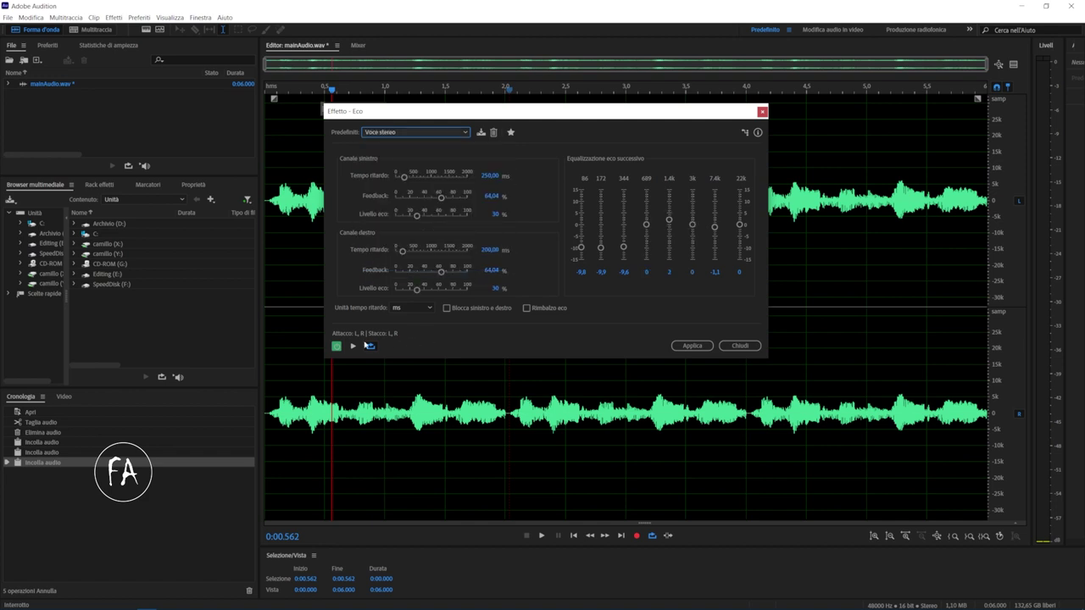
pyautogui.click(354, 346)
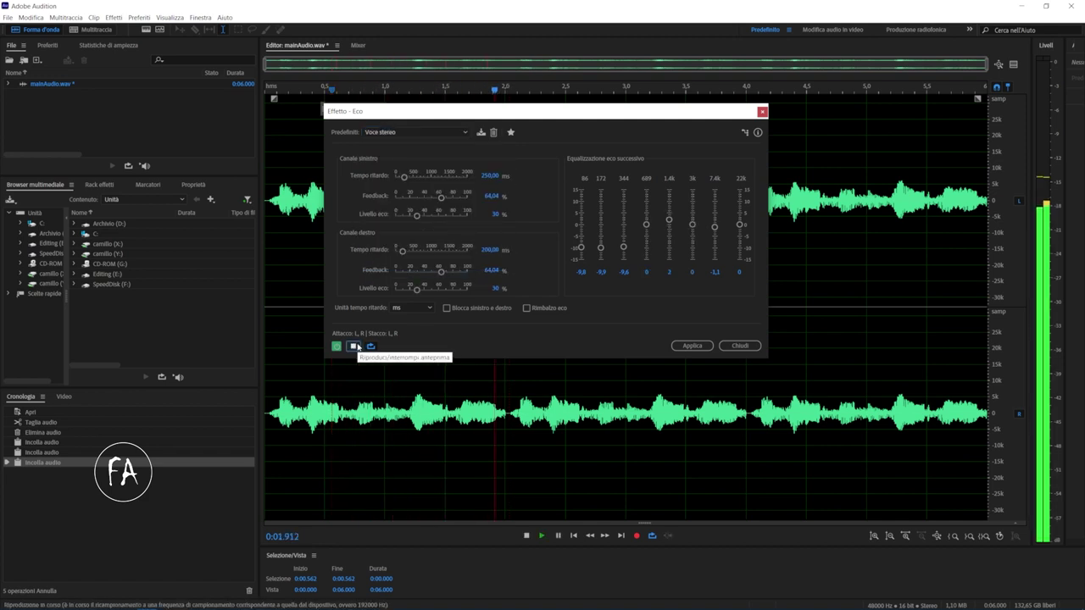
pyautogui.click(355, 346)
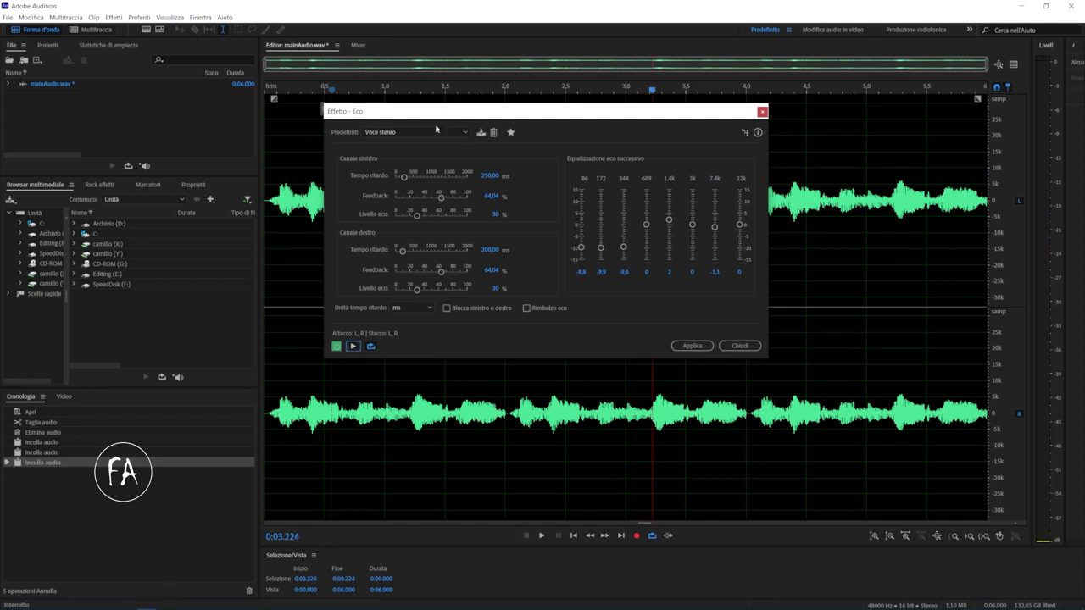
# Choose the Bisbigli delicati preset for the Eco effect after trying Ciclo infinito, and preview how it sounds
pyautogui.click(437, 132)
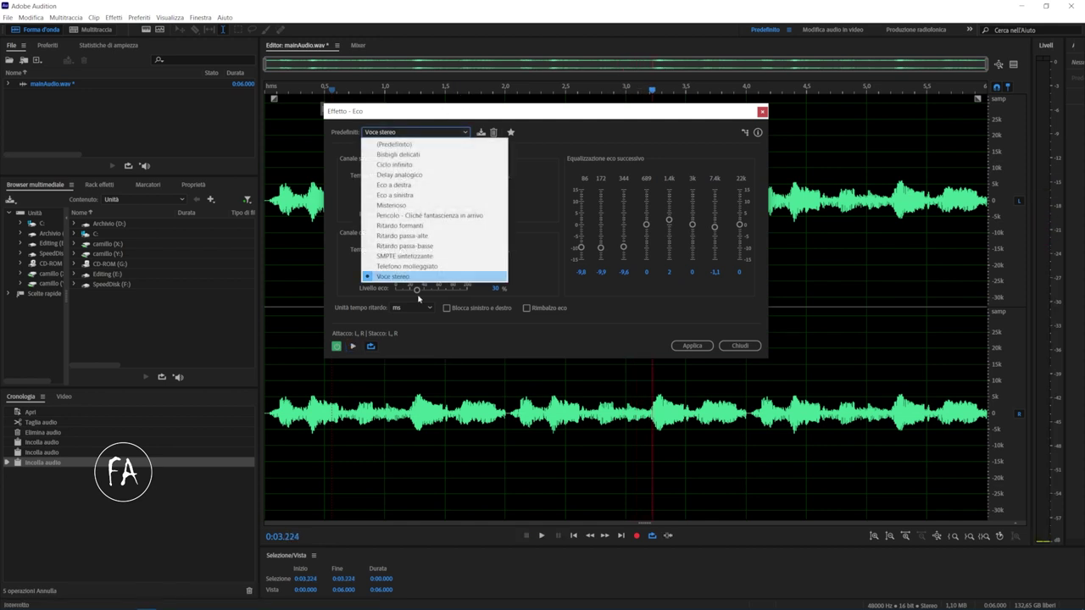
pyautogui.click(450, 165)
pyautogui.click(433, 131)
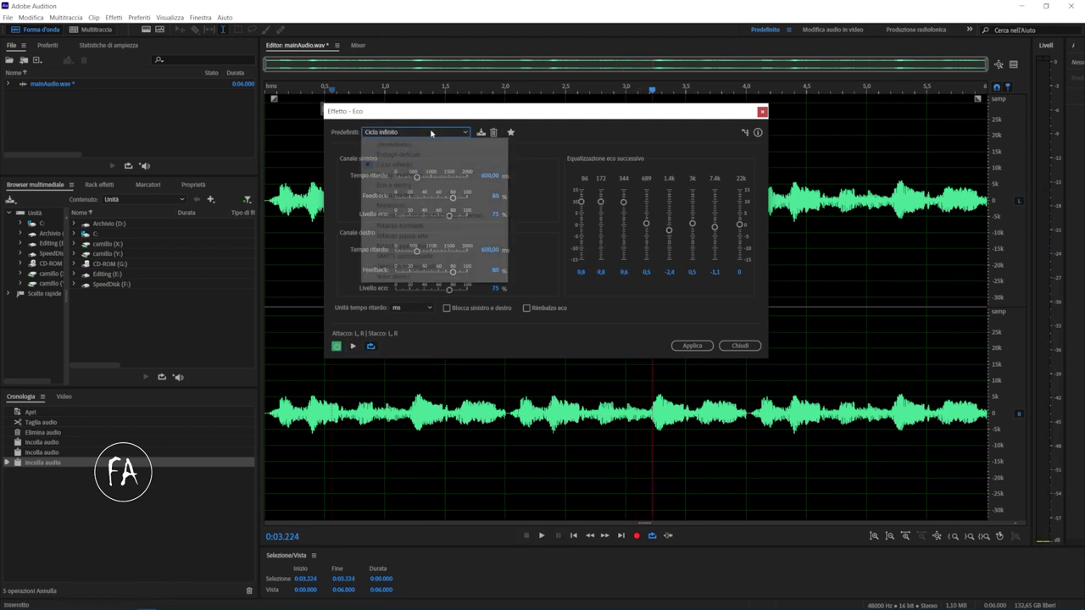
pyautogui.click(435, 154)
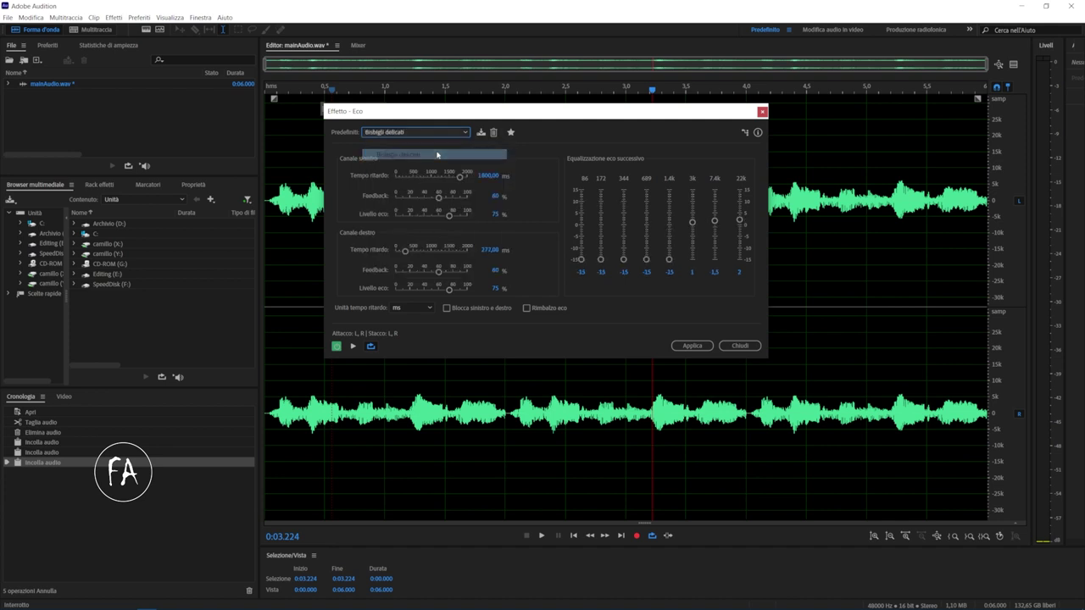
pyautogui.click(352, 345)
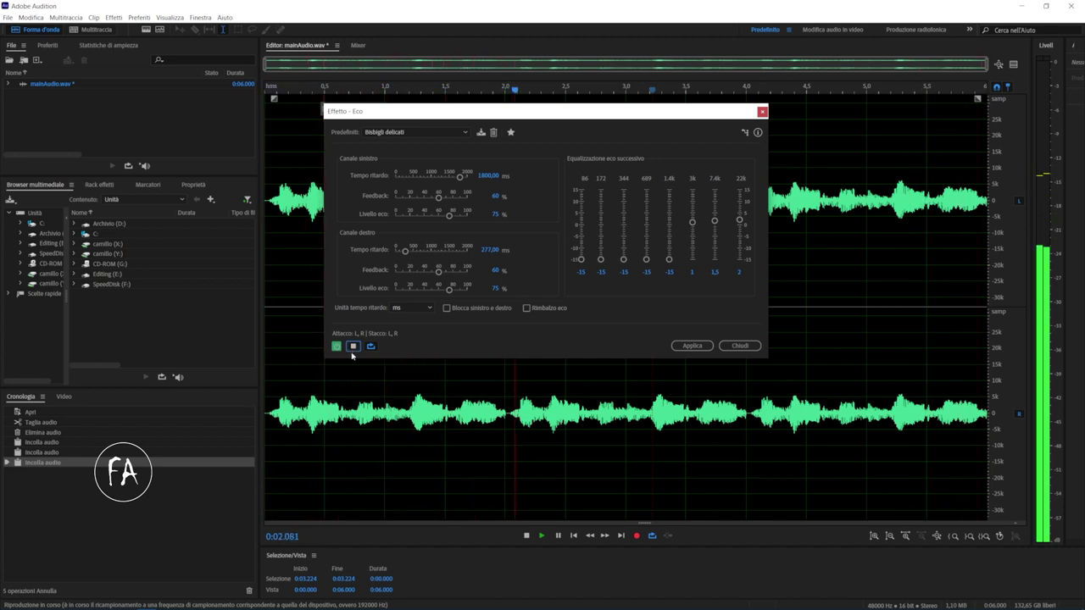
pyautogui.click(354, 347)
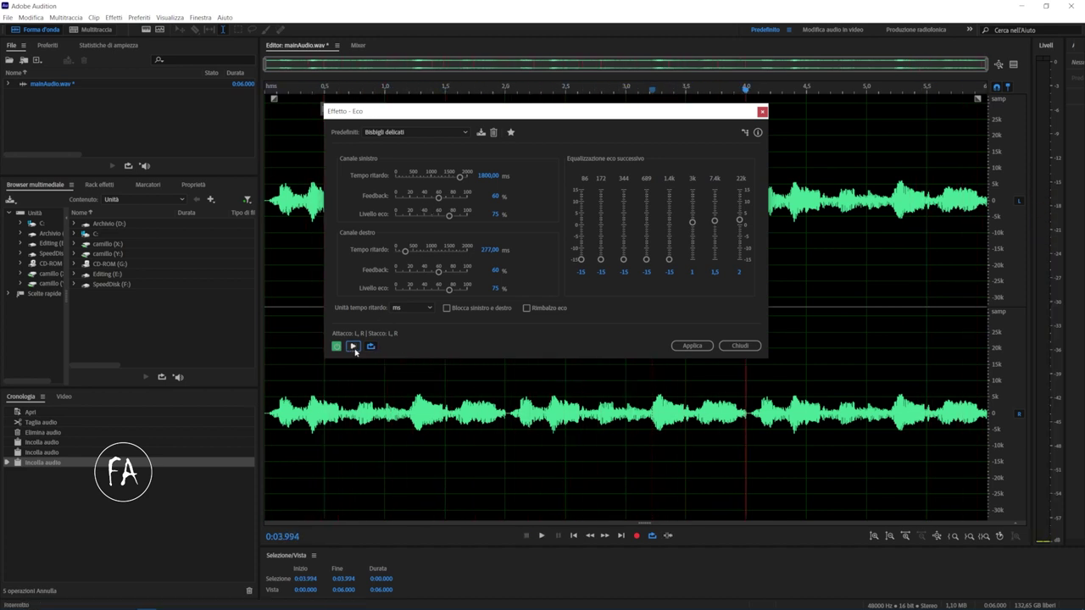
# Apply the Eco effect to the whole waveform, and undo it after playing the result from near the beginning
pyautogui.click(695, 346)
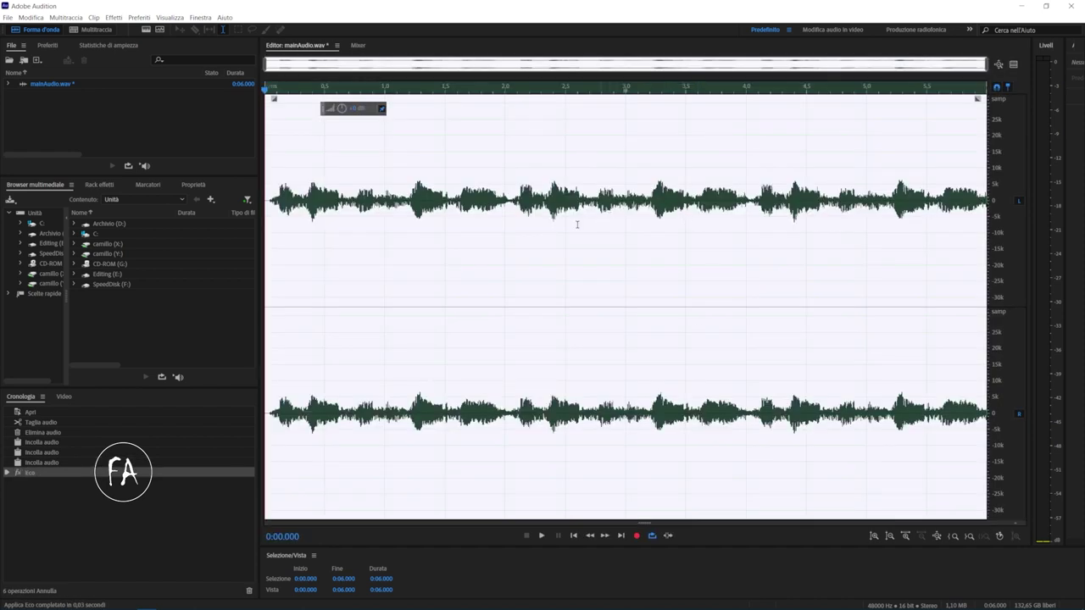
pyautogui.click(432, 231)
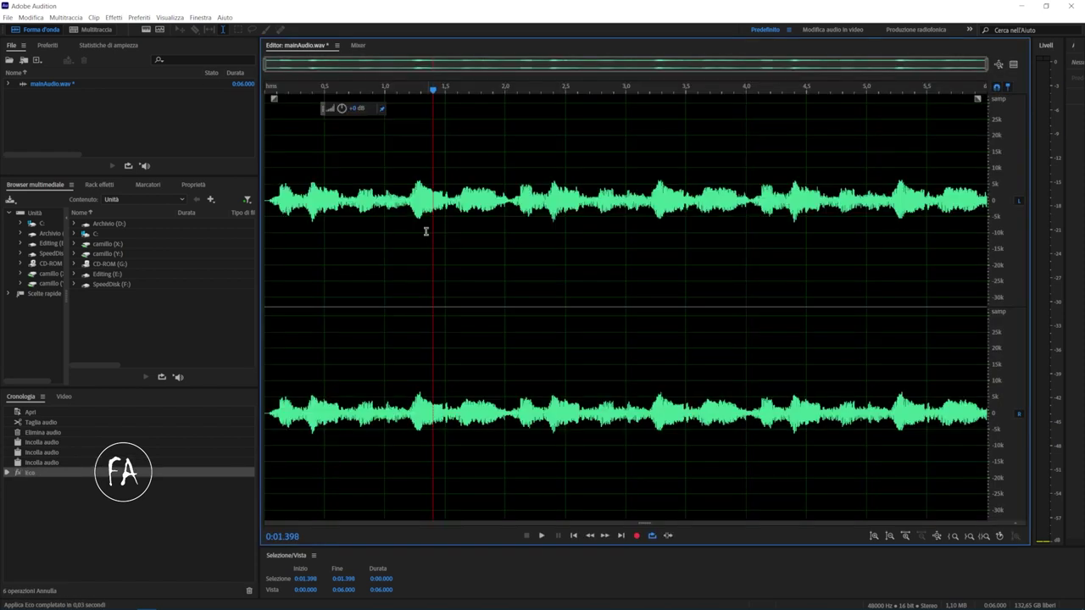
pyautogui.click(267, 190)
pyautogui.press('space')
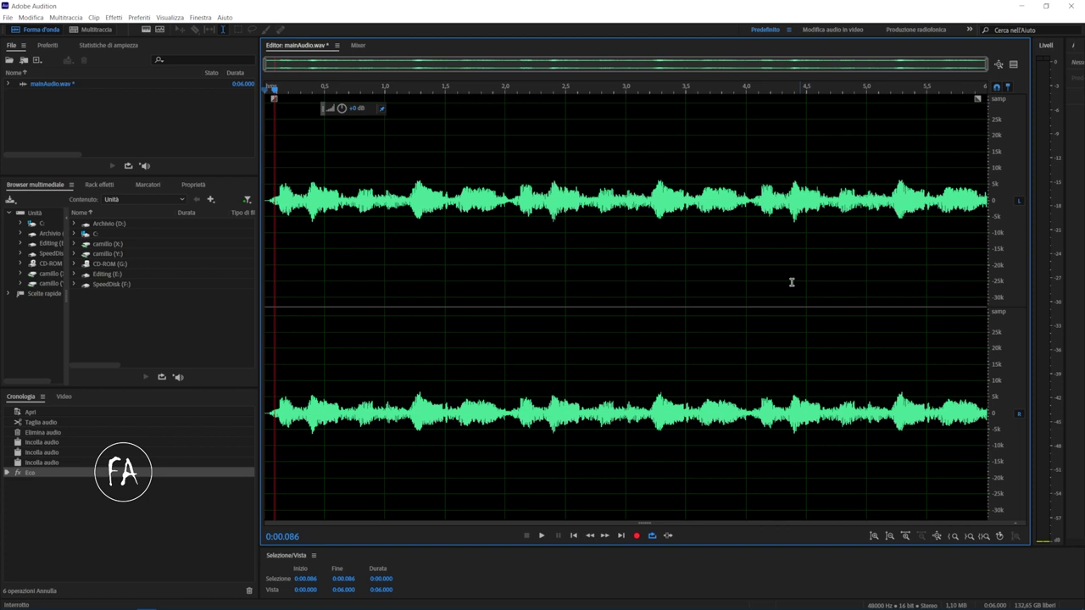
pyautogui.hotkey('ctrl', 'z')
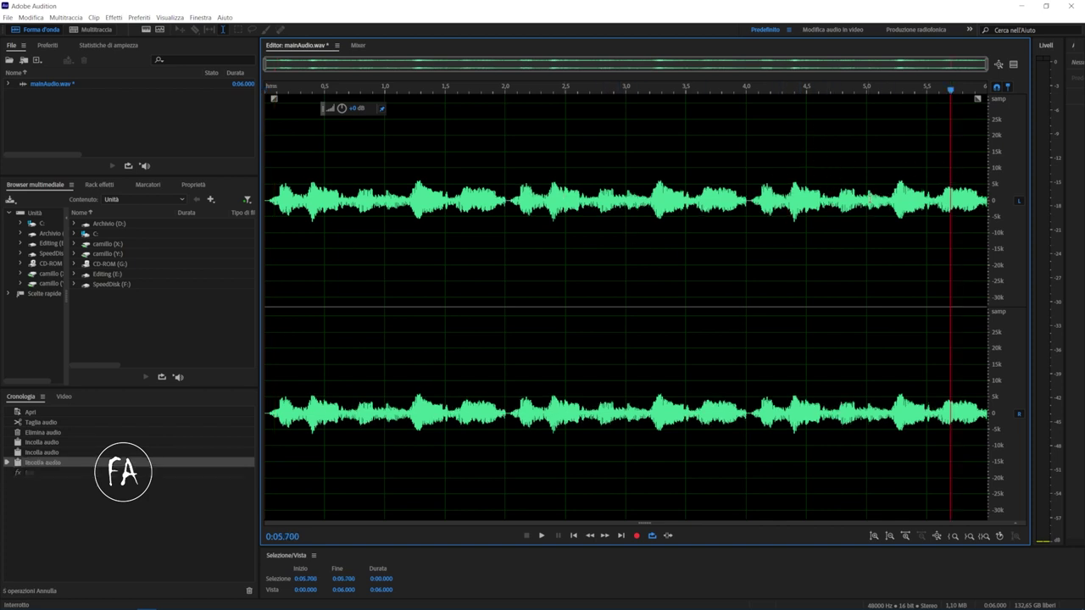
# Insert 10 seconds of silence at the very end of mainAudio.wav
pyautogui.click(969, 188)
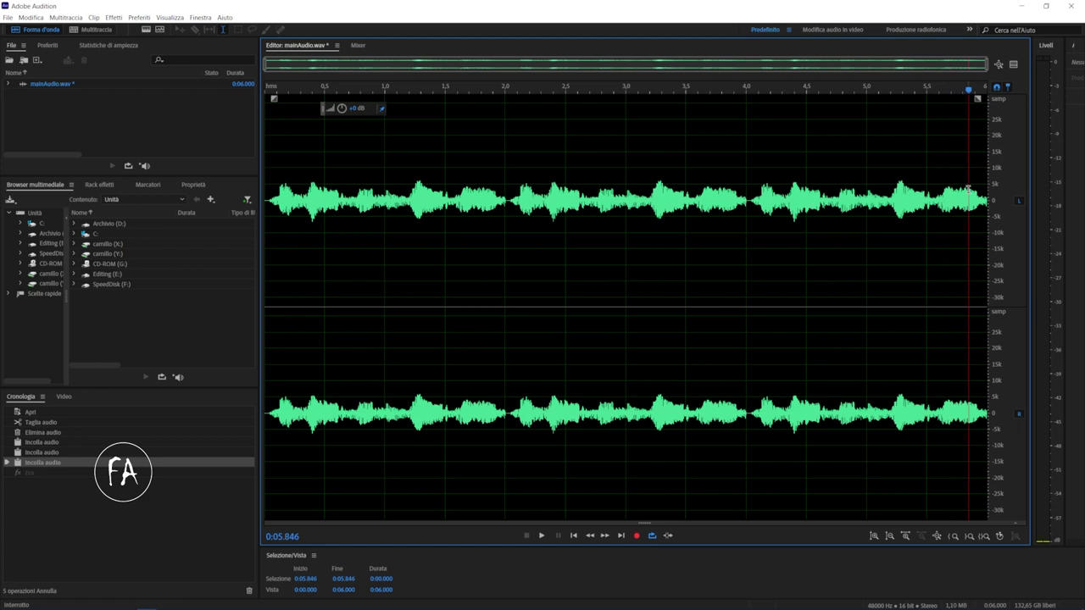
pyautogui.click(717, 181)
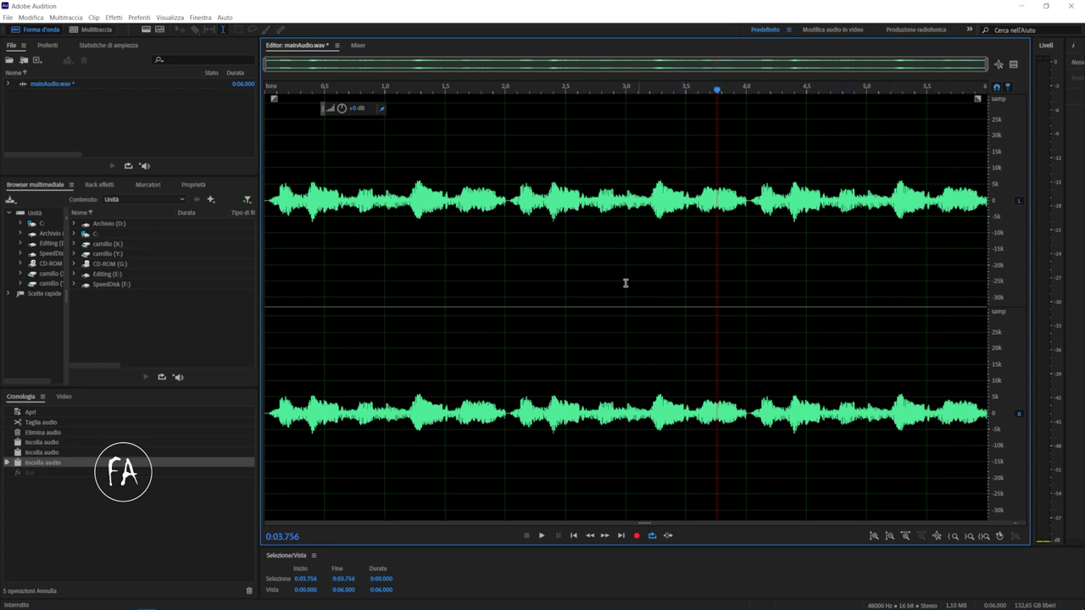
pyautogui.click(623, 536)
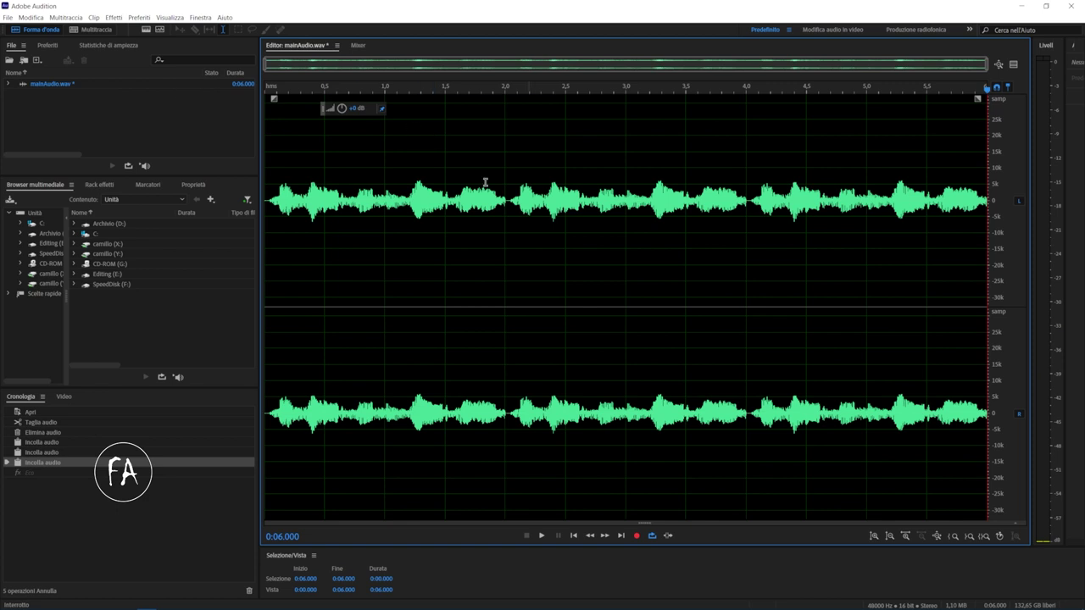
pyautogui.click(33, 19)
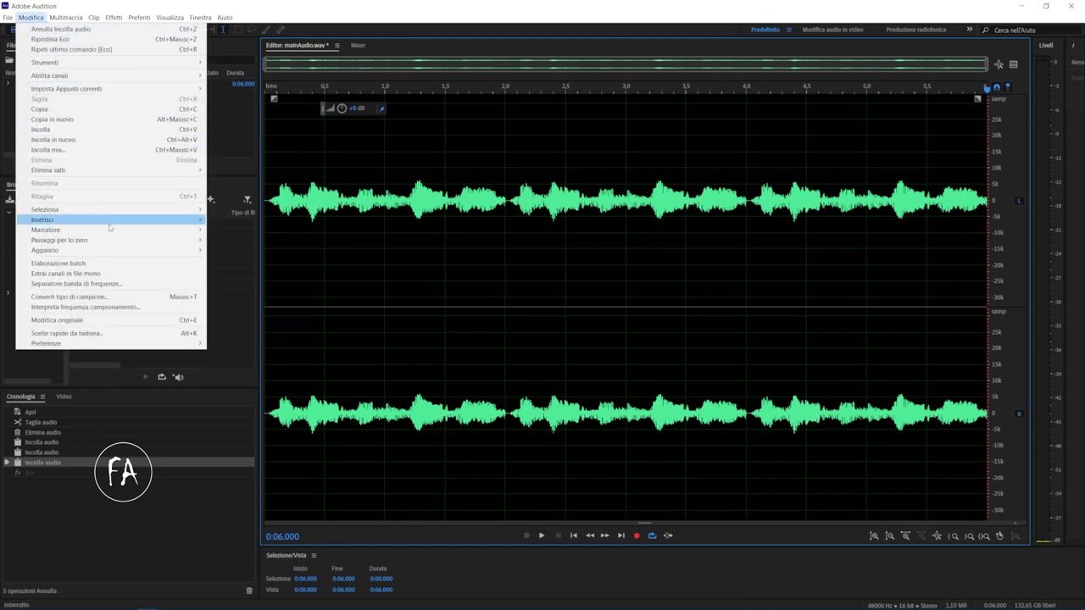
pyautogui.moveTo(116, 222)
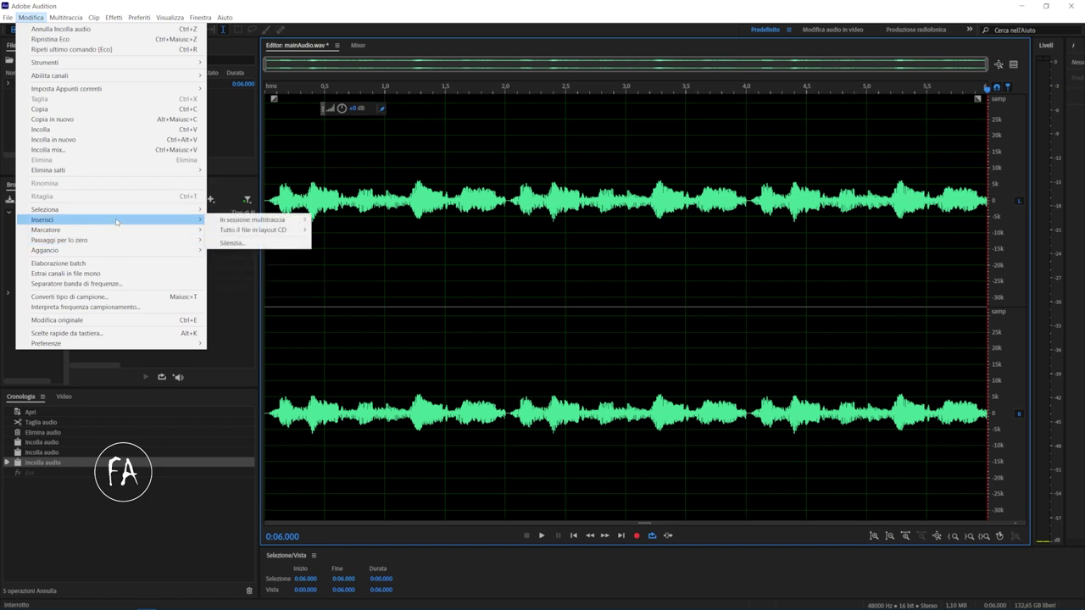
pyautogui.click(274, 245)
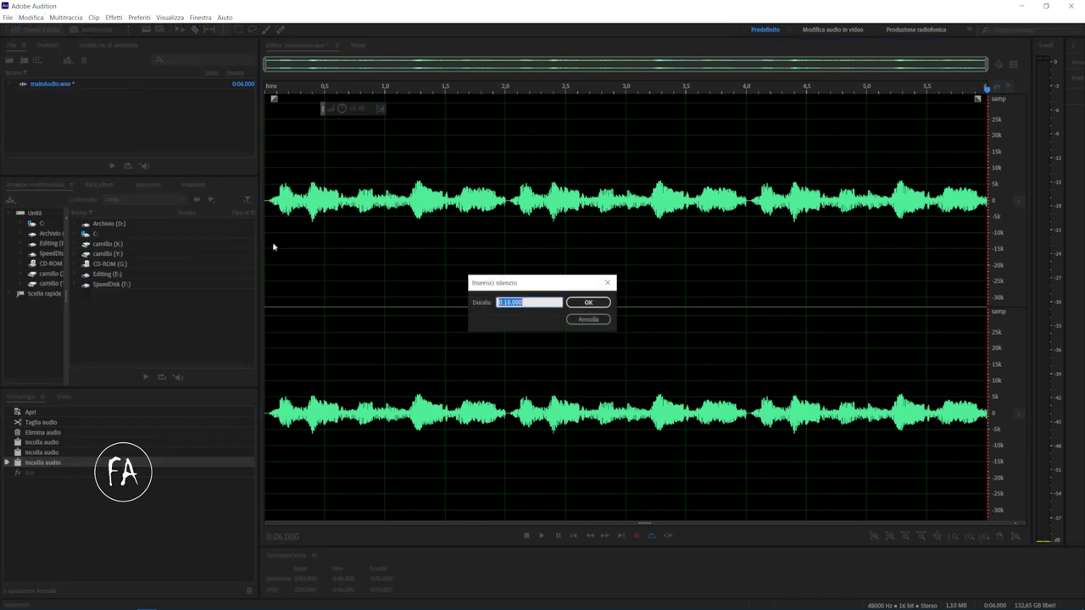
pyautogui.click(519, 302)
pyautogui.click(596, 303)
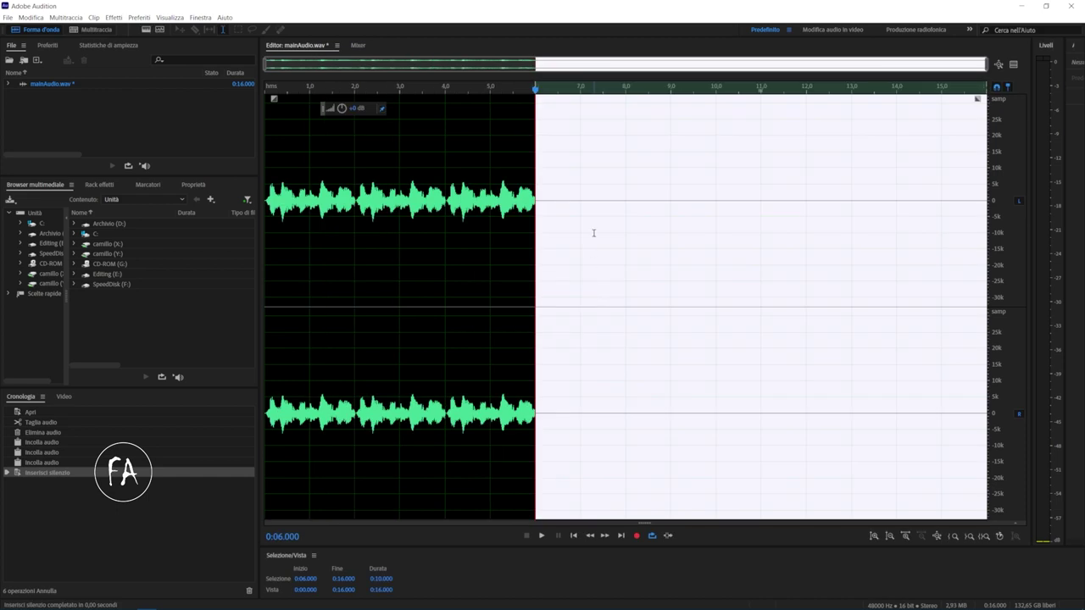
# Select most of the inserted silence, from about 6.1 to 15.4 seconds, and clear the selection
pyautogui.click(593, 183)
pyautogui.moveTo(540, 201); pyautogui.dragTo(958, 153)
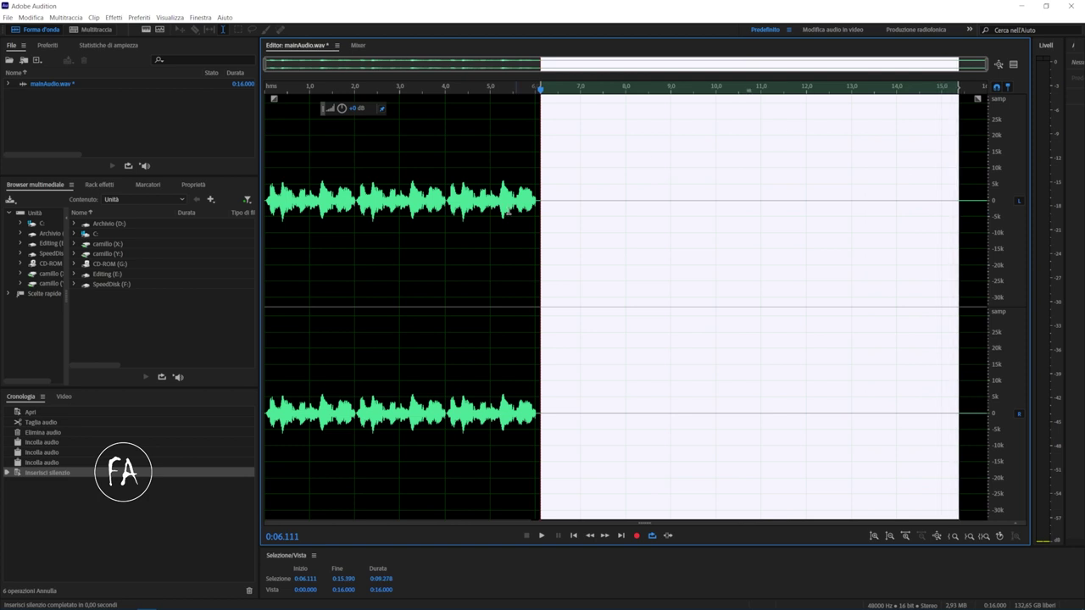
pyautogui.click(403, 196)
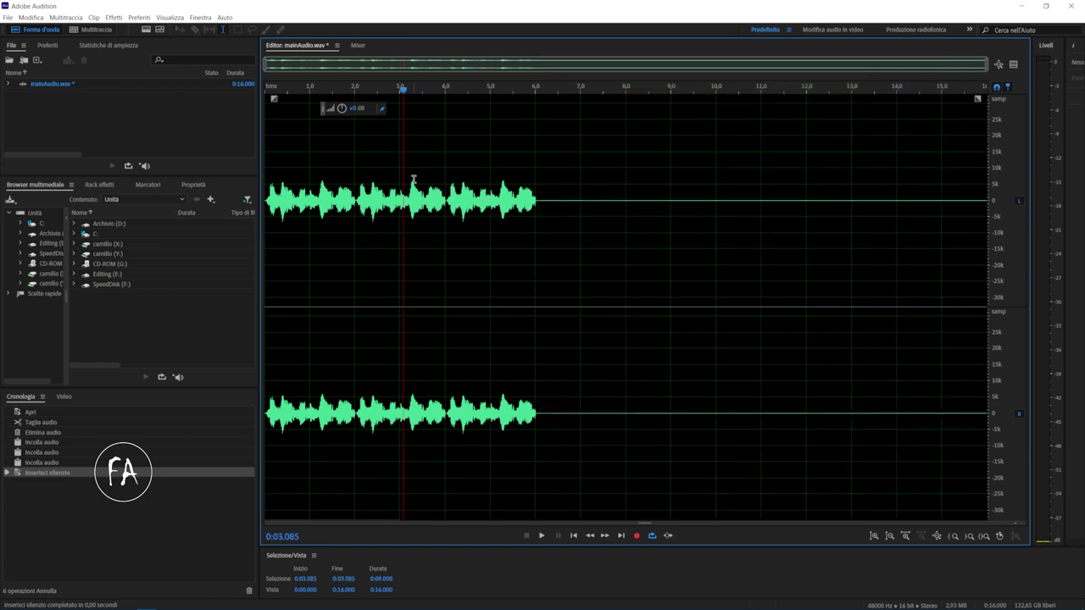
# Select the entire file including the silence and apply the Eco effect with the Bisbigli delicati preset
pyautogui.hotkey('ctrl', 'a')
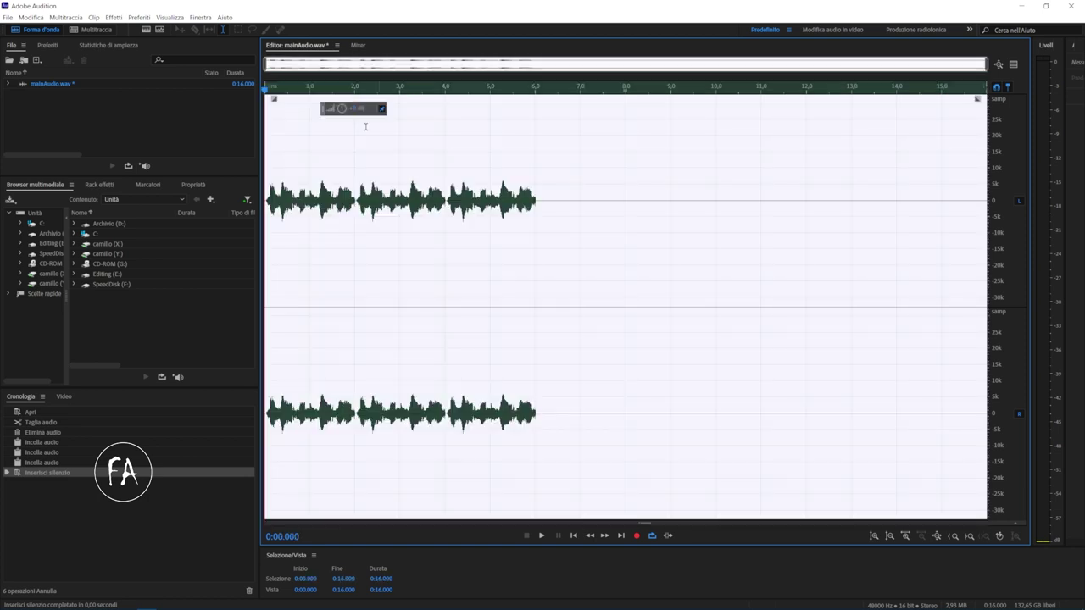
pyautogui.click(114, 17)
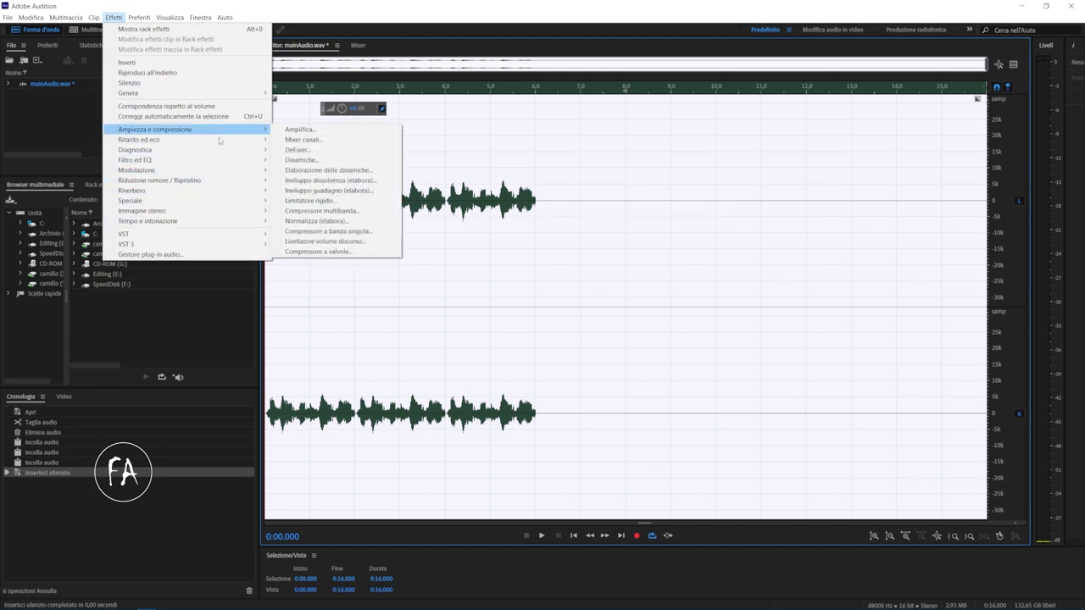
pyautogui.moveTo(212, 139)
pyautogui.click(313, 158)
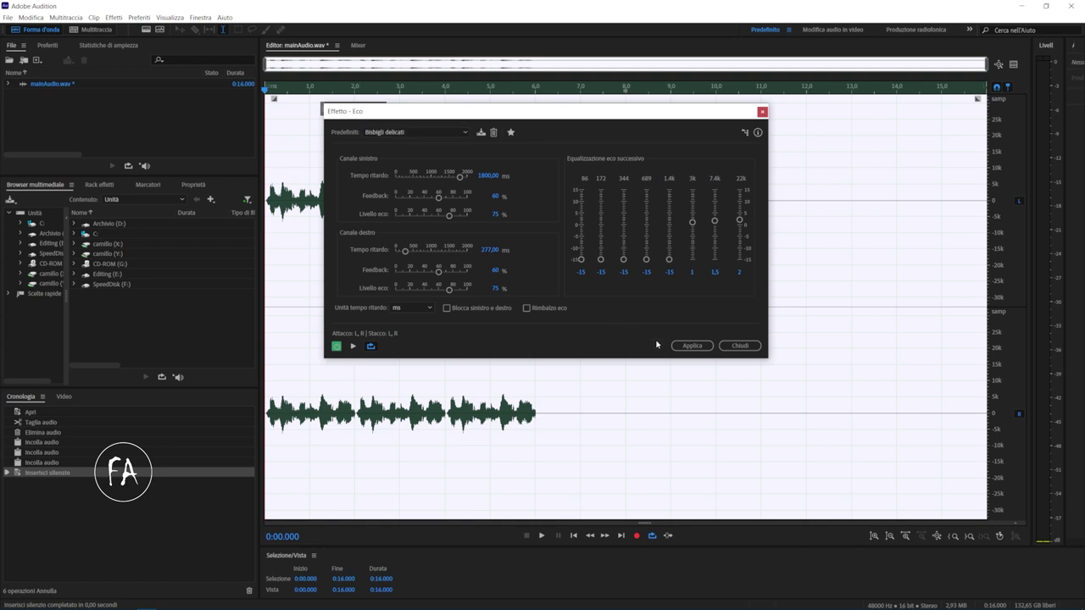
pyautogui.click(693, 346)
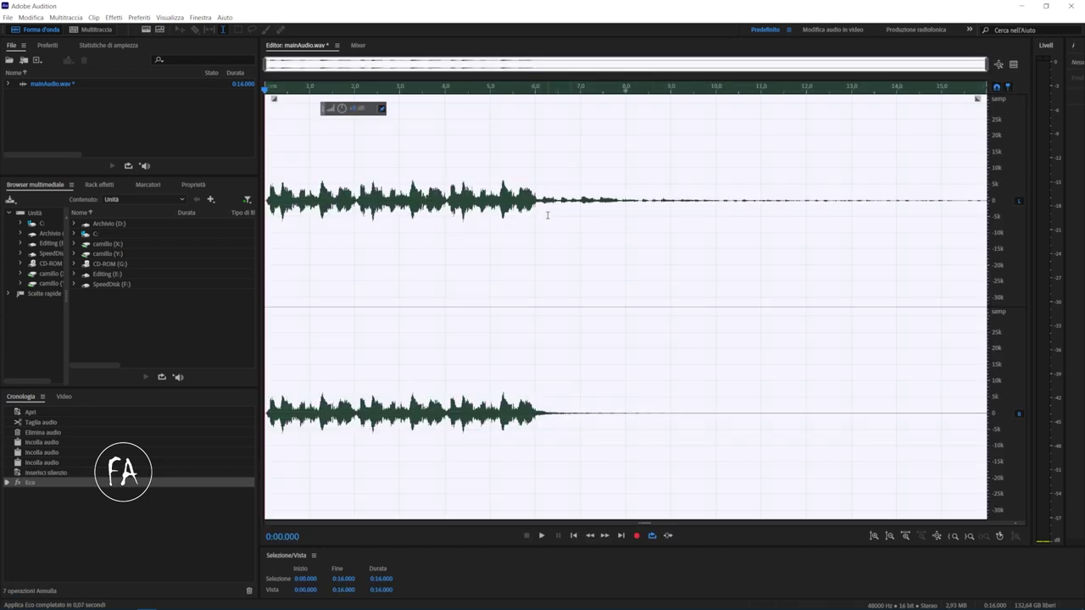
# Play the processed audio from about 4.2 seconds into the added tail to hear how the echo decays
pyautogui.click(530, 193)
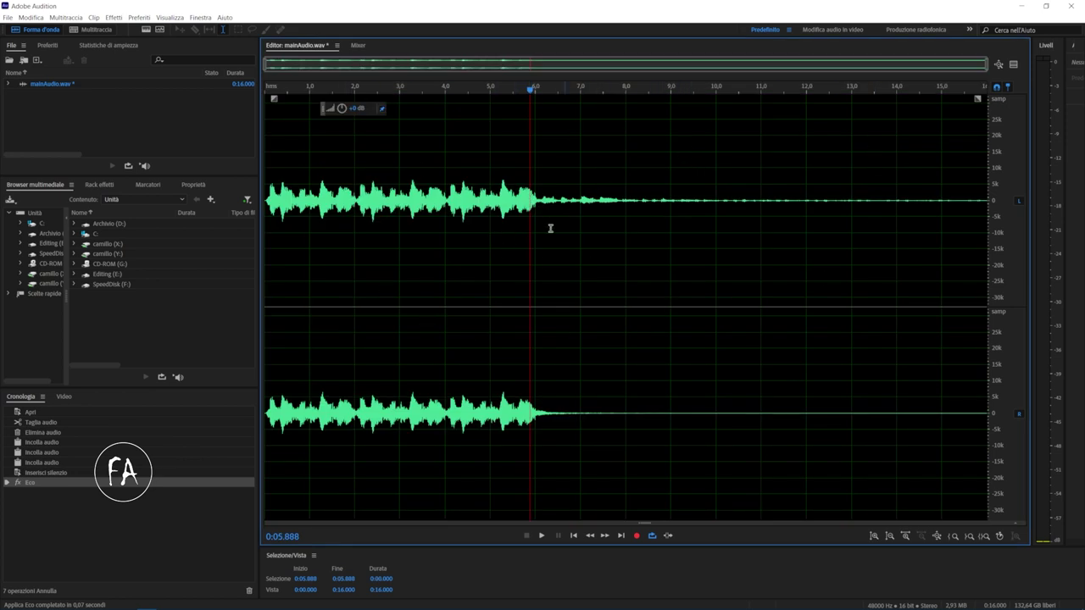
pyautogui.click(517, 193)
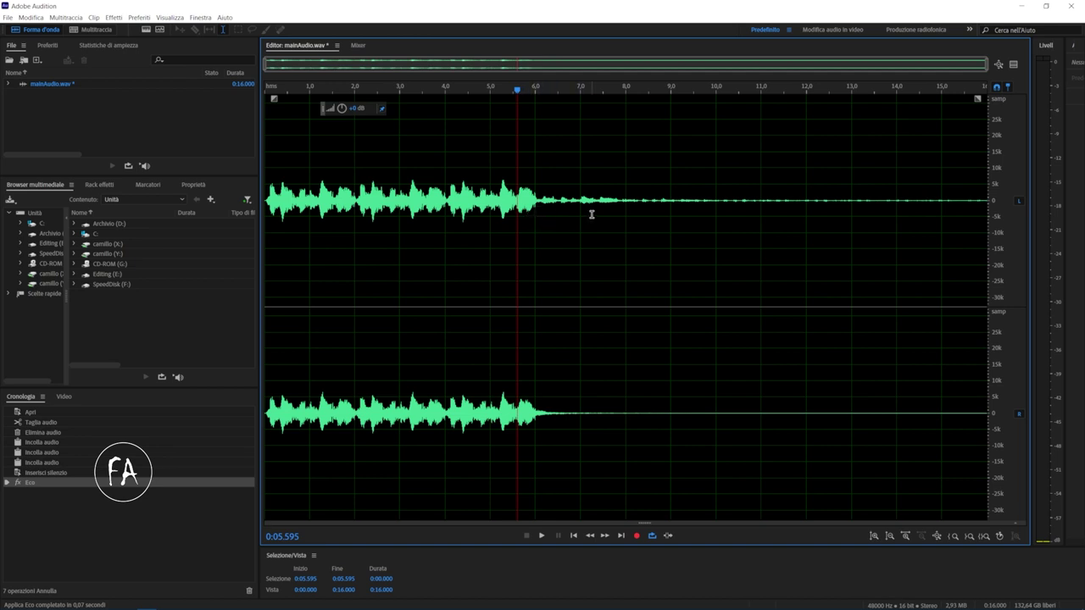
pyautogui.click(454, 209)
pyautogui.press('space')
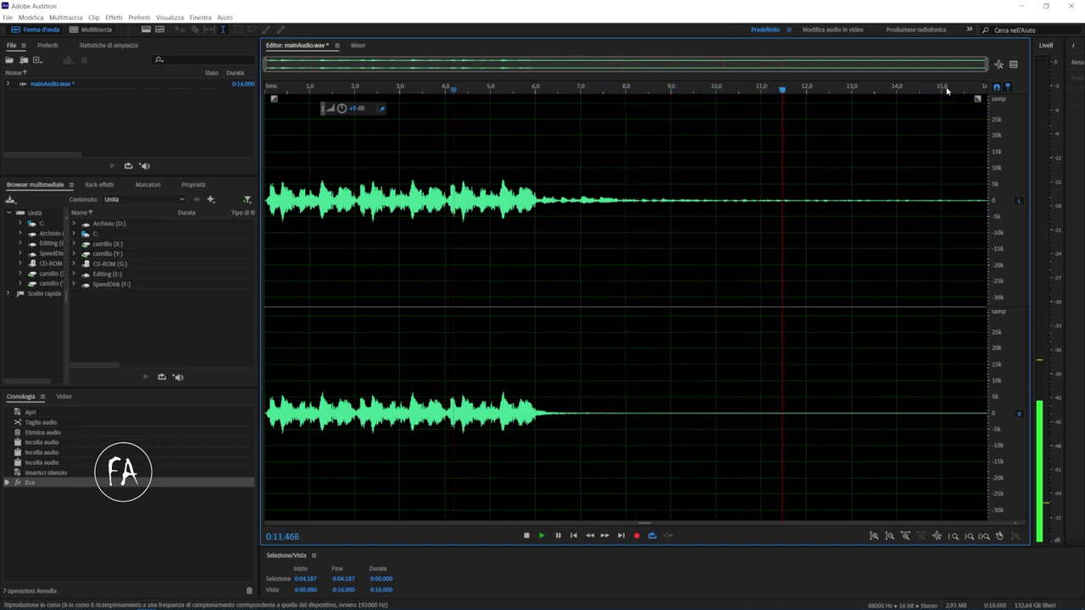
pyautogui.click(725, 152)
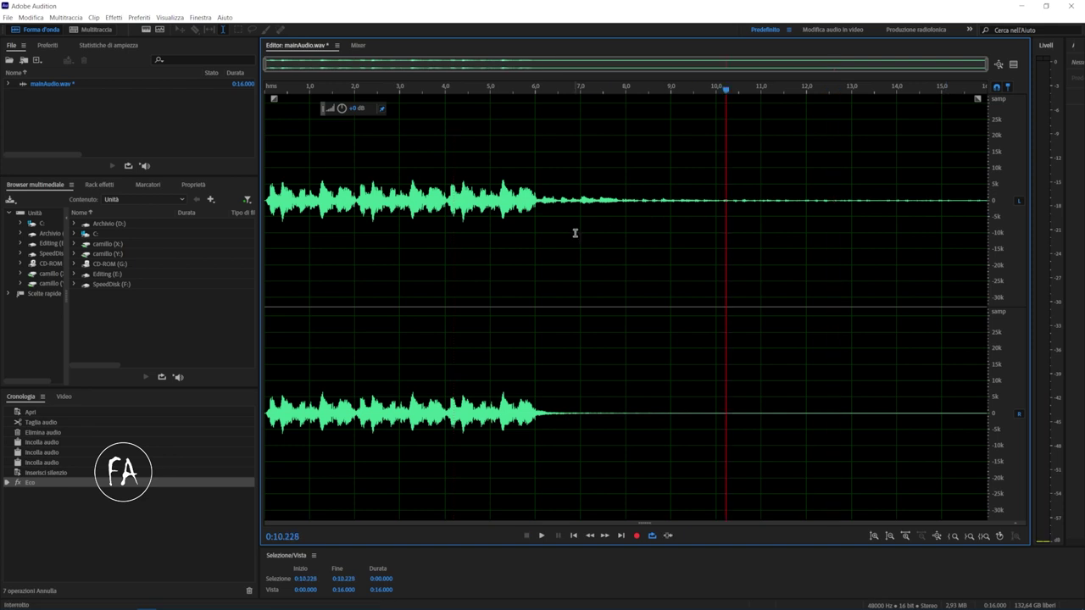